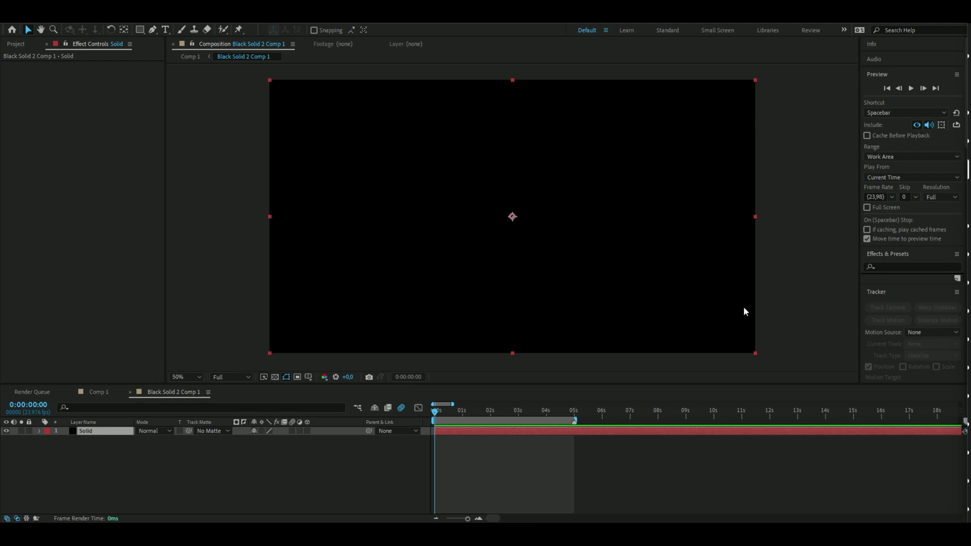
Step: Add a white SPINNING text layer and tighten its tracking to 25
{"action": "left_click", "coordinate": [166, 30]}
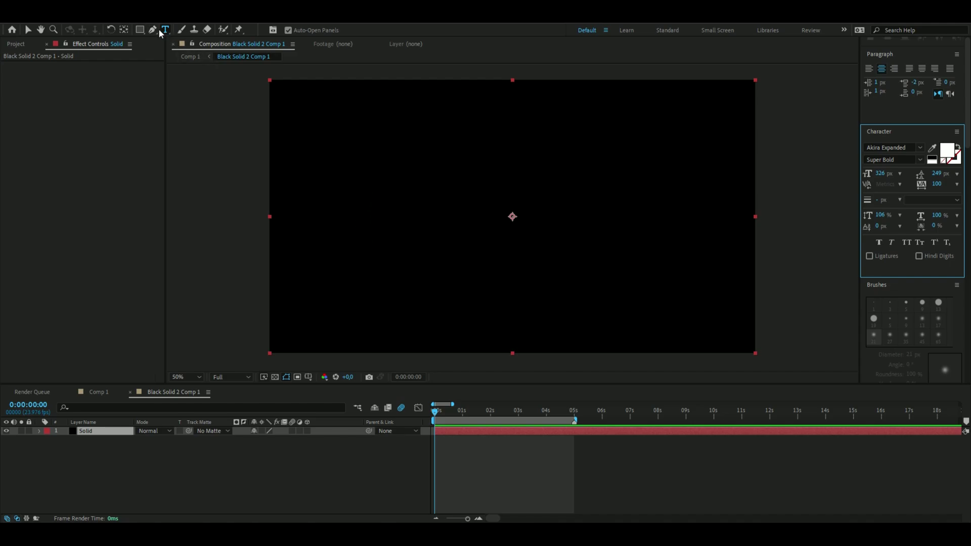
{"action": "left_click", "coordinate": [401, 192]}
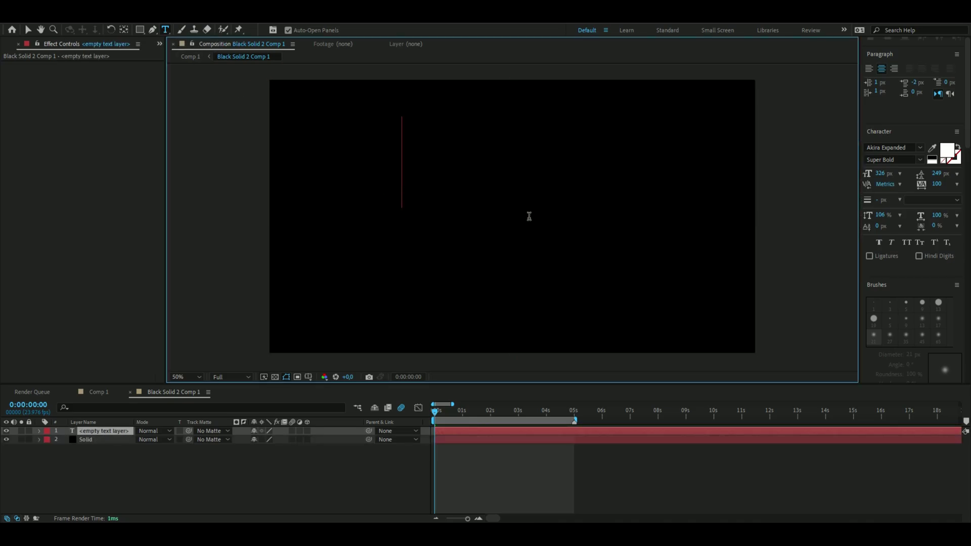
{"action": "type", "text": "Spinning"}
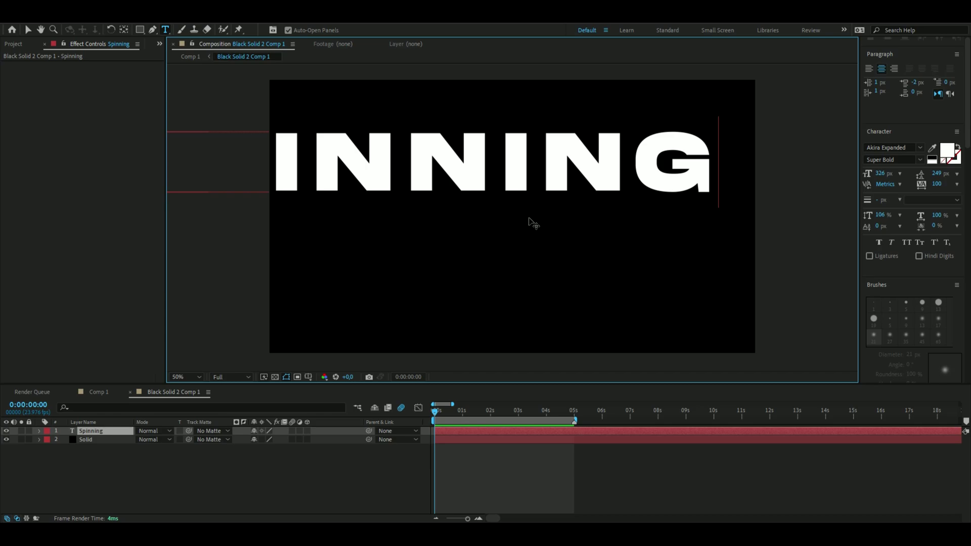
{"action": "left_click", "coordinate": [499, 188]}
{"action": "key", "text": "ctrl+a"}
{"action": "left_click_drag", "start_coordinate": [936, 184], "coordinate": [910, 184]}
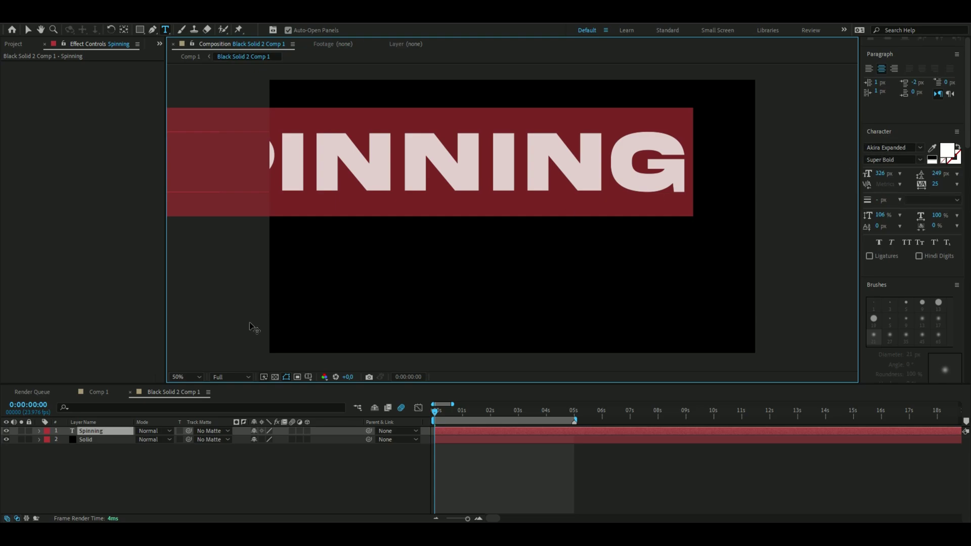
Step: Hide the Spinning text layer and apply the Element effect to the Solid
{"action": "left_click", "coordinate": [6, 431]}
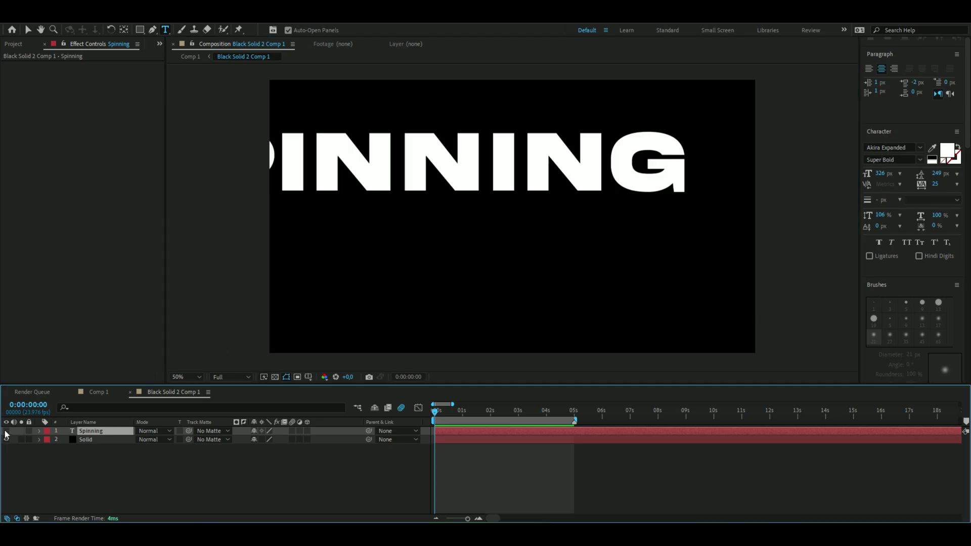
{"action": "left_click", "coordinate": [98, 439]}
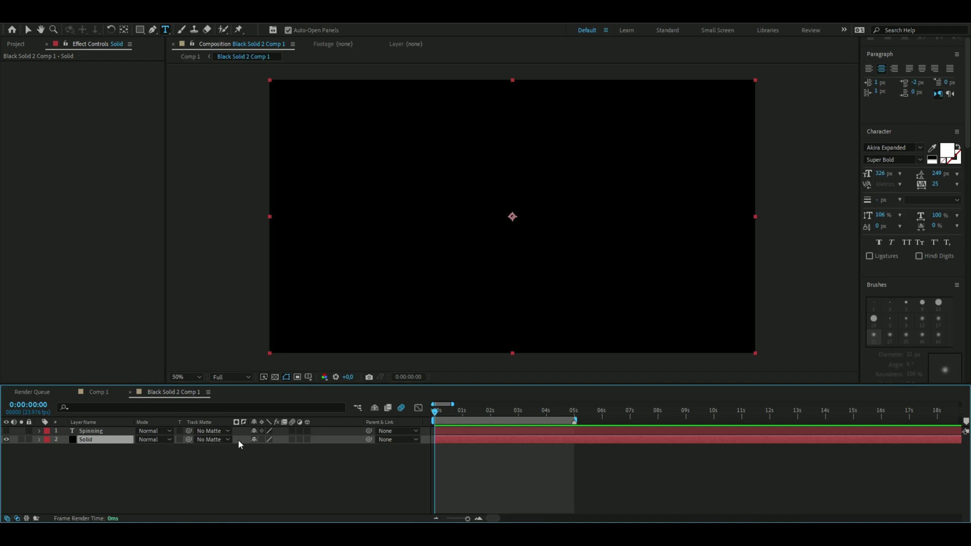
{"action": "key", "text": "ctrl+space"}
{"action": "type", "text": "el"}
{"action": "key", "text": "Return"}
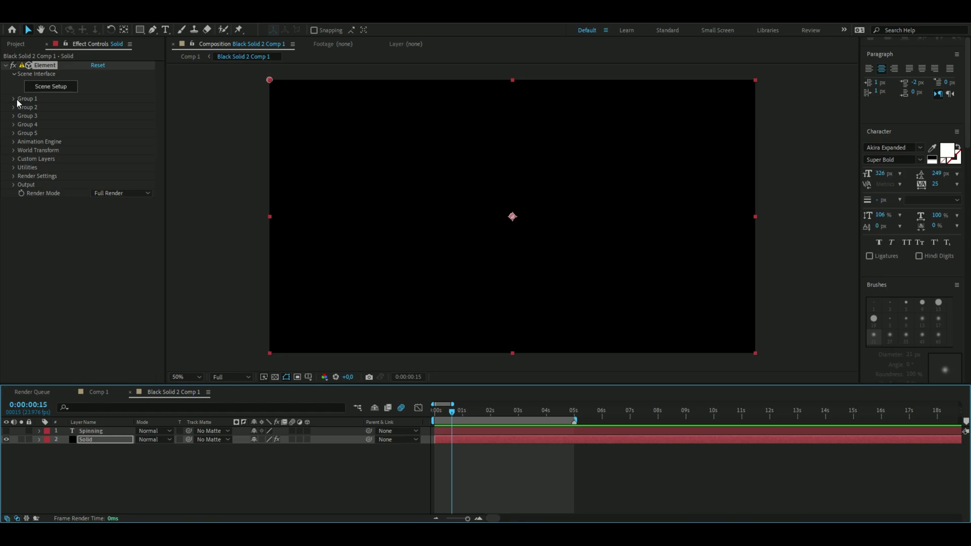
Step: Set Element's Custom Text and Masks Path Layer 1 to the Spinning layer
{"action": "left_click", "coordinate": [13, 158]}
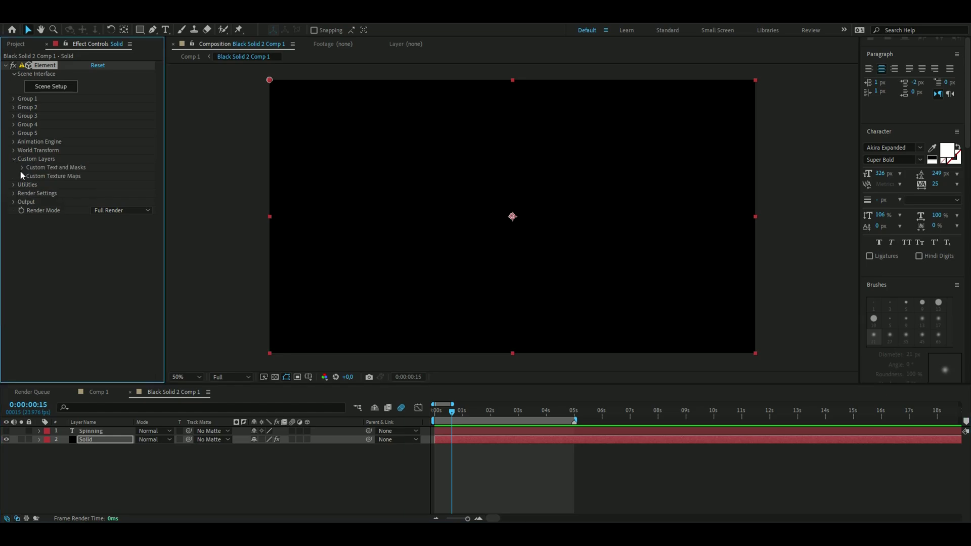
{"action": "left_click", "coordinate": [21, 167]}
{"action": "left_click", "coordinate": [98, 176]}
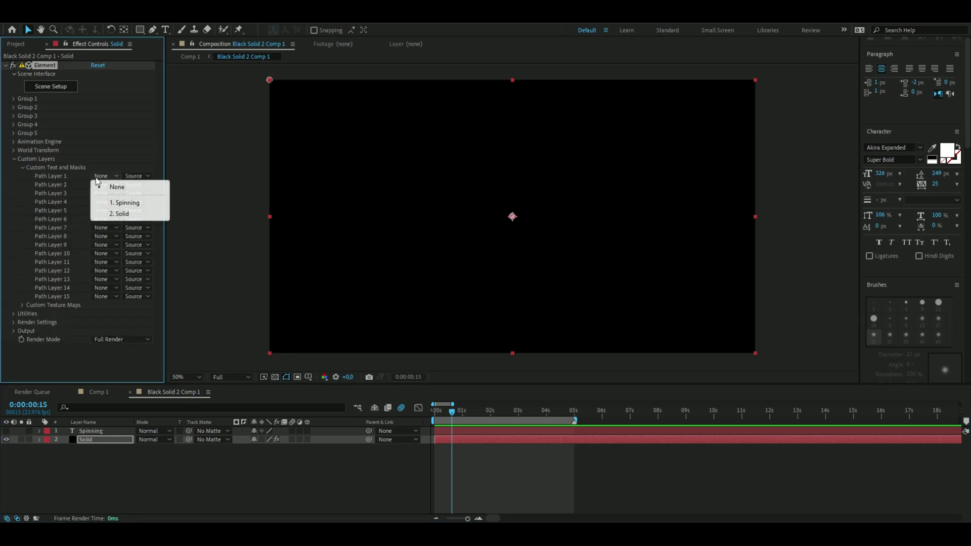
{"action": "left_click", "coordinate": [128, 202]}
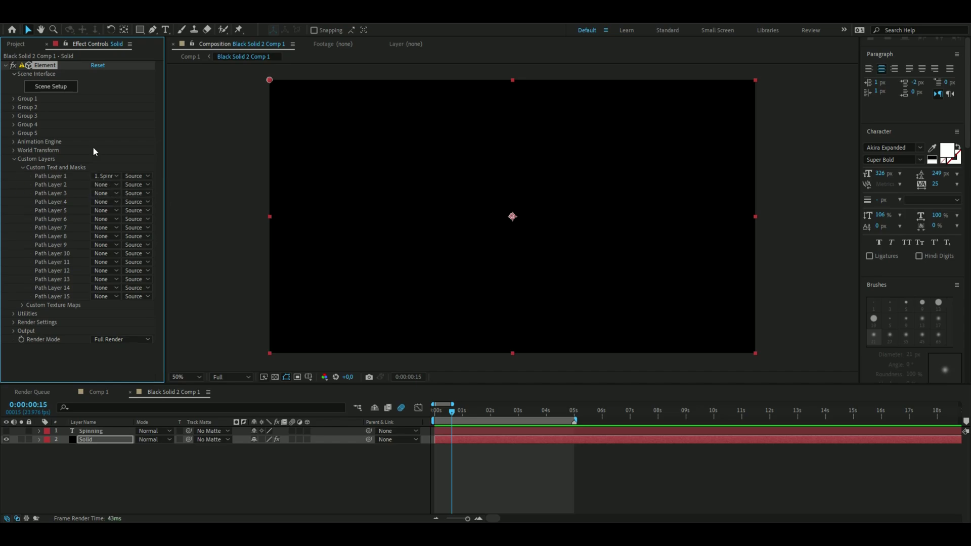
{"action": "left_click", "coordinate": [13, 159]}
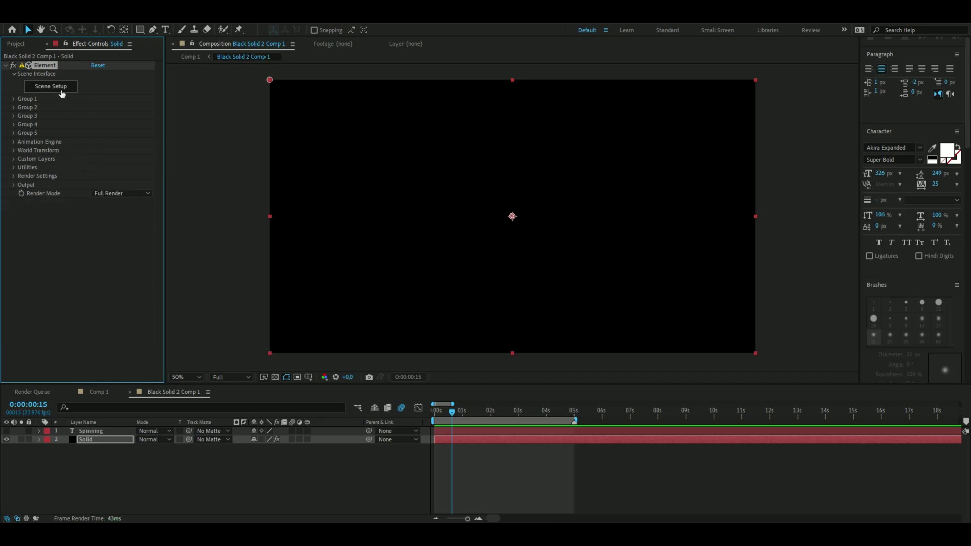
Step: In Element's Scene Setup, extrude the SPINNING text path into 3D
{"action": "left_click", "coordinate": [61, 91]}
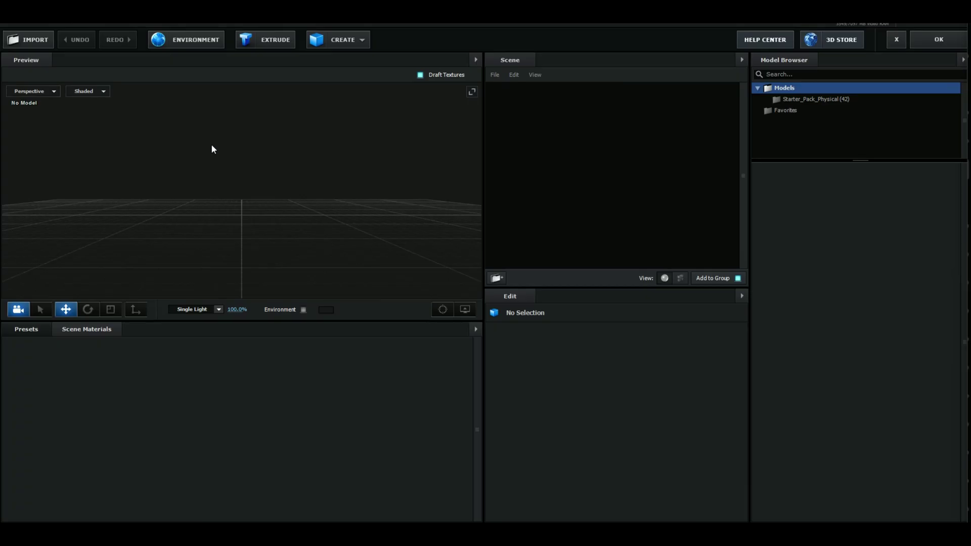
{"action": "left_click", "coordinate": [284, 44]}
{"action": "left_click_drag", "start_coordinate": [293, 152], "coordinate": [319, 158]}
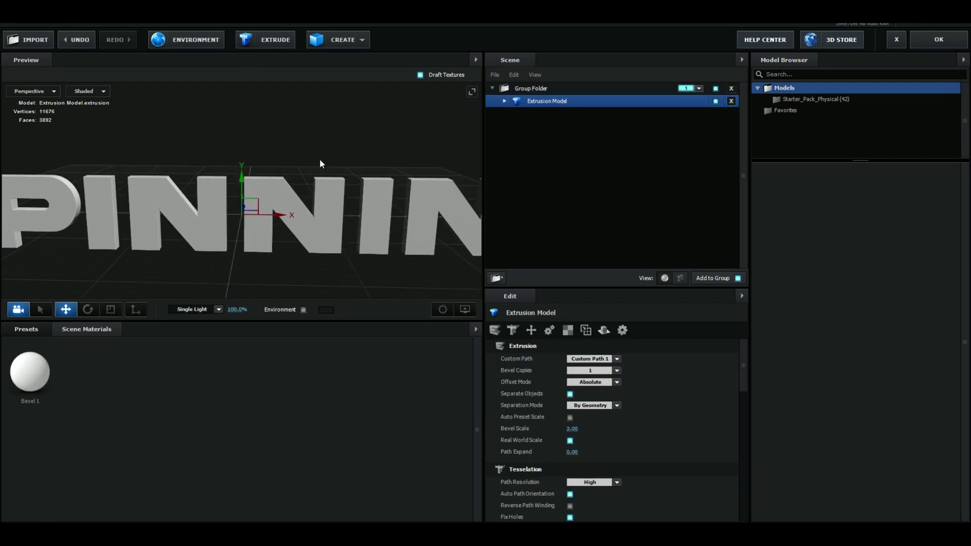
Step: Apply the Pro_Black preset from the Physical bevel presets to the text
{"action": "left_click", "coordinate": [36, 334]}
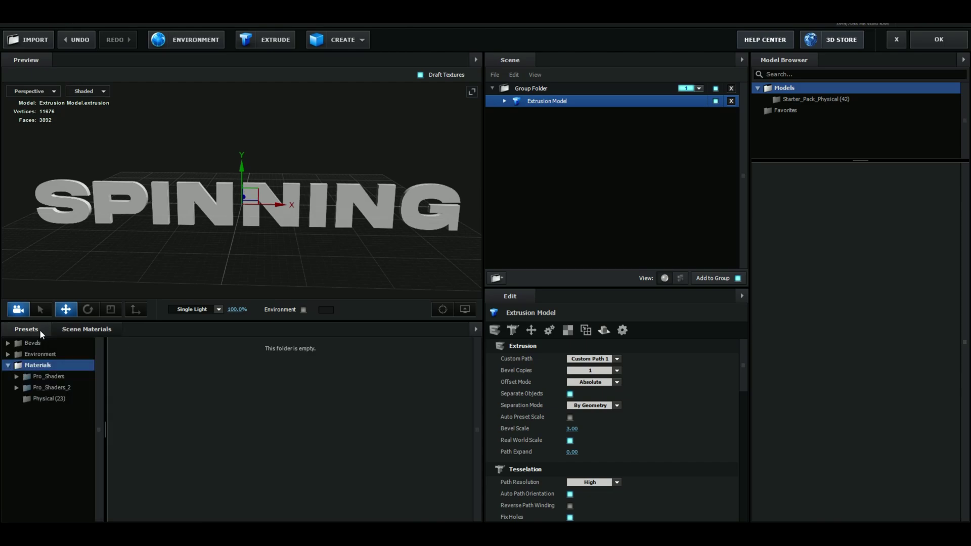
{"action": "left_click", "coordinate": [55, 343]}
{"action": "left_click", "coordinate": [58, 354]}
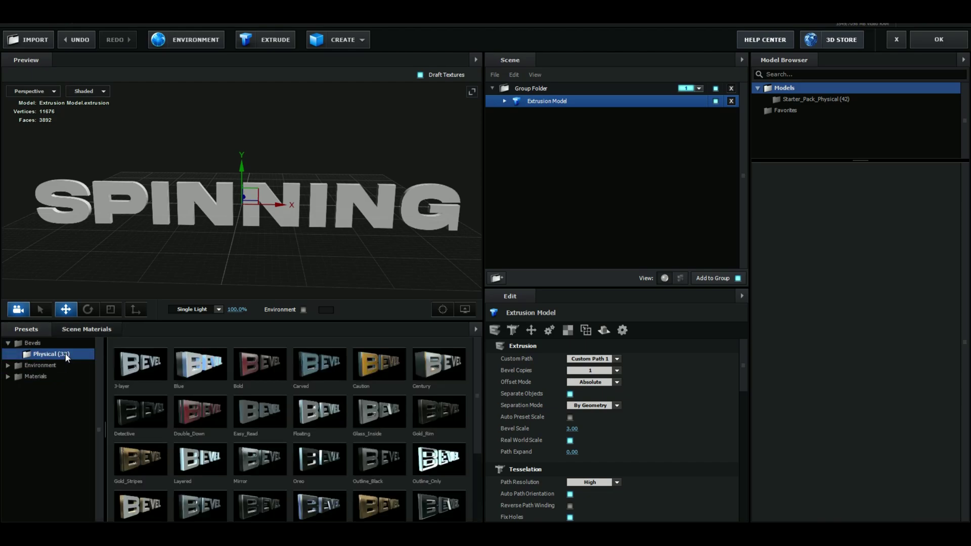
{"action": "scroll", "coordinate": [378, 411], "scroll_direction": "down", "scroll_amount": 1}
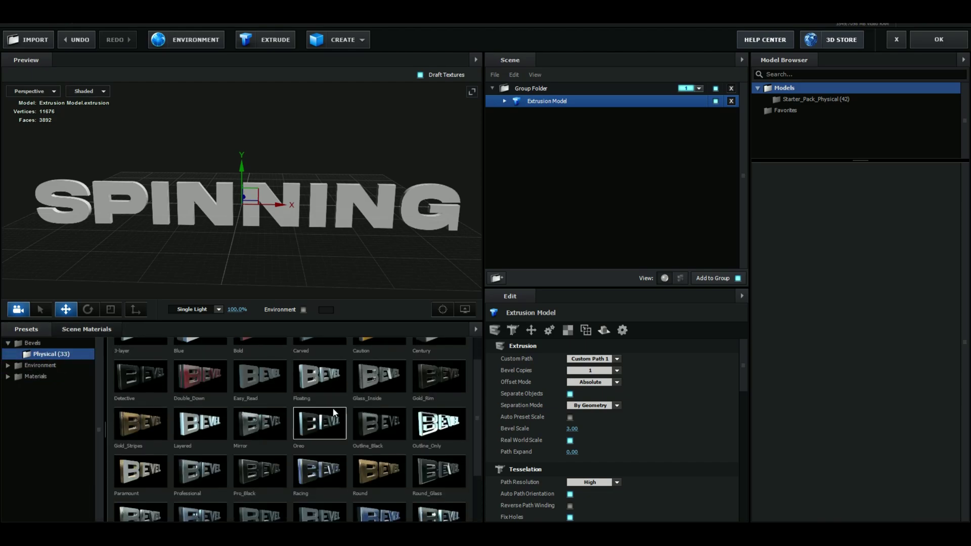
{"action": "left_click", "coordinate": [263, 483]}
{"action": "left_click_drag", "start_coordinate": [253, 268], "coordinate": [288, 275]}
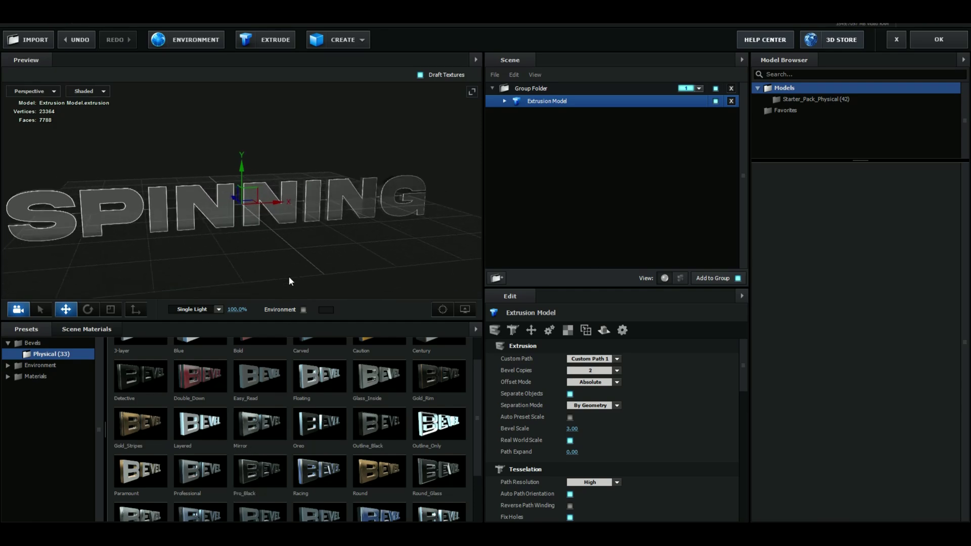
Step: Set the Bevel Scale to 10
{"action": "left_click", "coordinate": [573, 429]}
{"action": "type", "text": "10"}
{"action": "key", "text": "Return"}
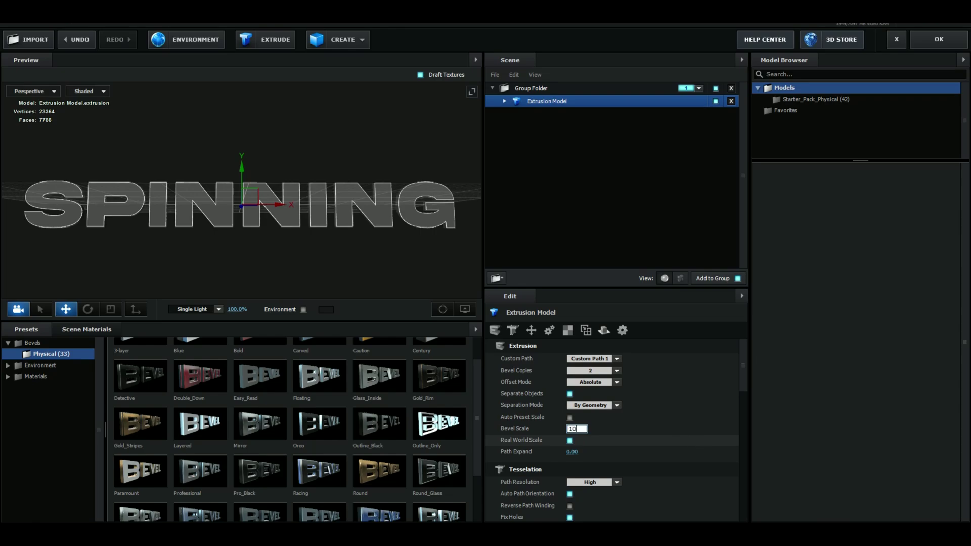
{"action": "mouse_move", "coordinate": [363, 239]}
{"action": "left_mouse_down"}
{"action": "mouse_move", "coordinate": [386, 253]}
{"action": "mouse_move", "coordinate": [420, 235]}
{"action": "mouse_move", "coordinate": [357, 242]}
{"action": "left_mouse_up"}
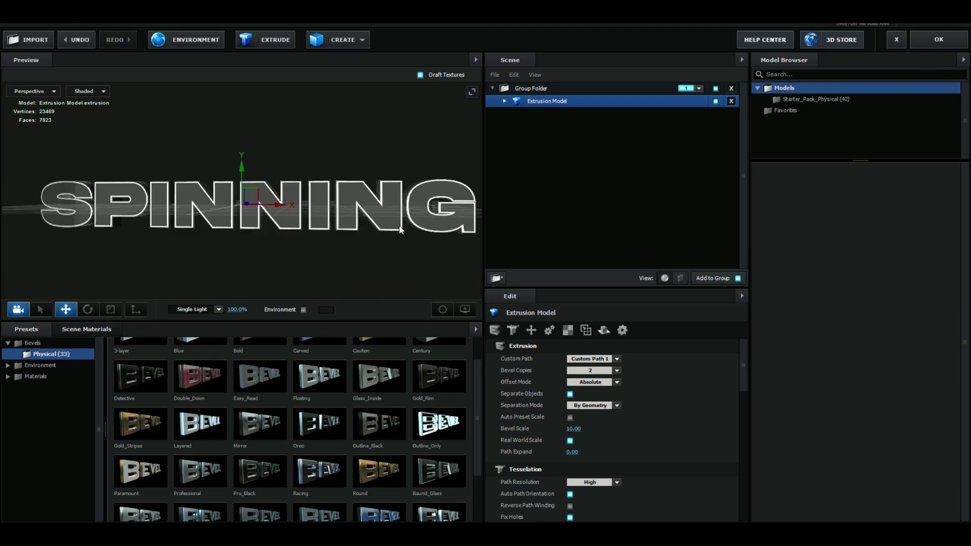
Step: Return to After Effects and reveal Element's Group 1 Particle Rotation settings
{"action": "left_click", "coordinate": [937, 41]}
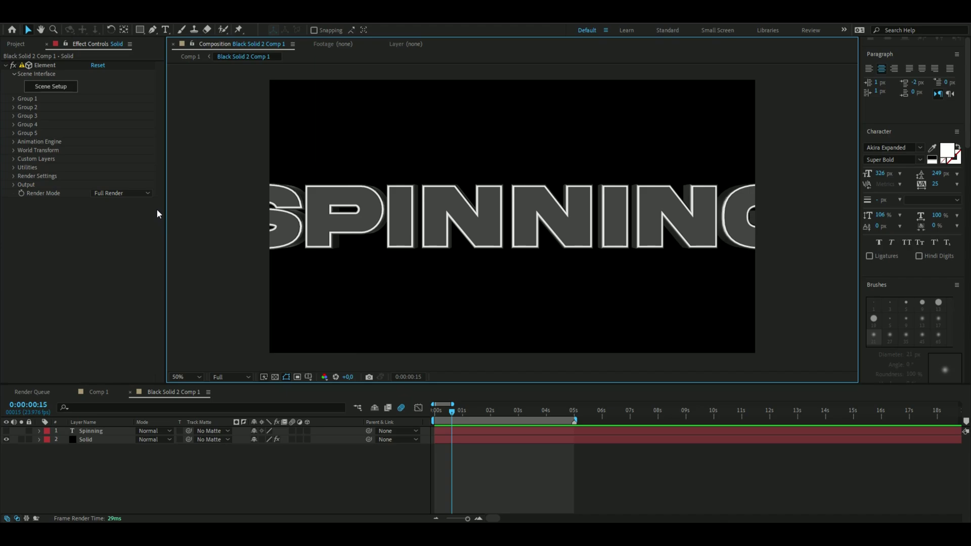
{"action": "left_click", "coordinate": [23, 133]}
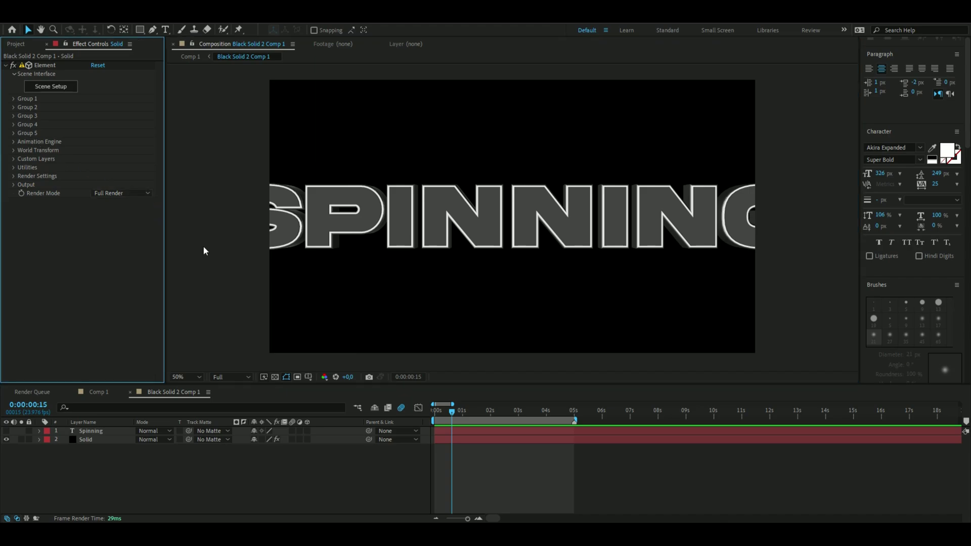
{"action": "left_click", "coordinate": [14, 98]}
{"action": "left_click", "coordinate": [22, 124]}
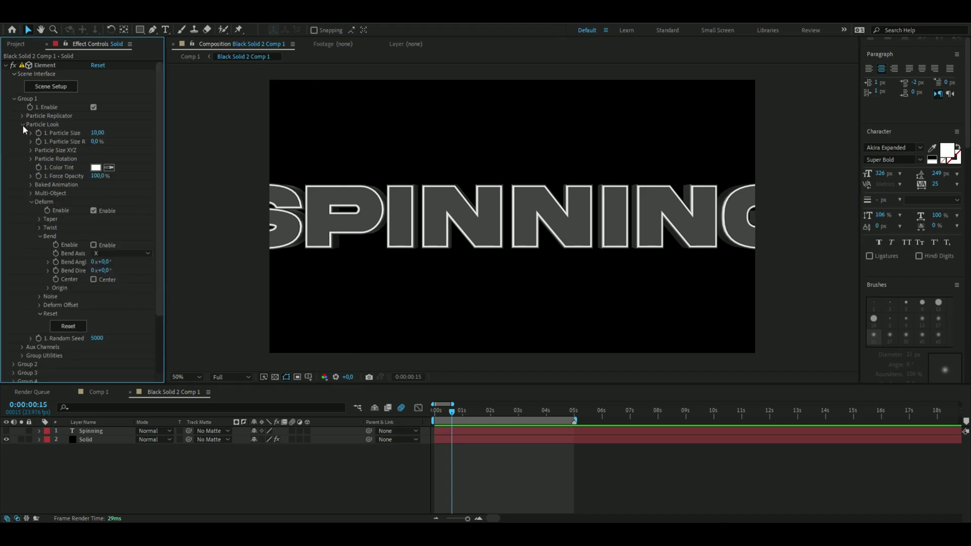
{"action": "left_click", "coordinate": [31, 158]}
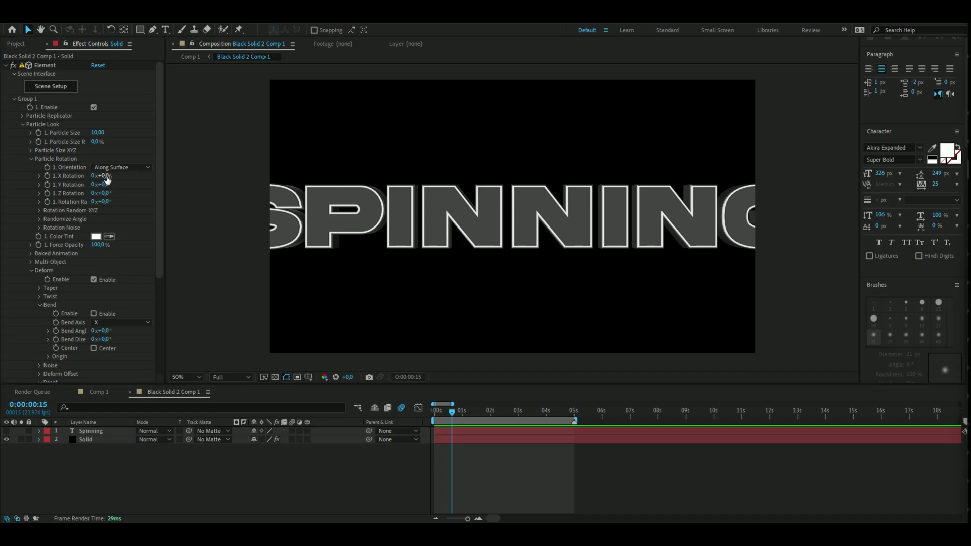
Step: Set the particle rotation to X 41°, Y 303° and Z 38°
{"action": "left_click_drag", "start_coordinate": [107, 177], "coordinate": [125, 176]}
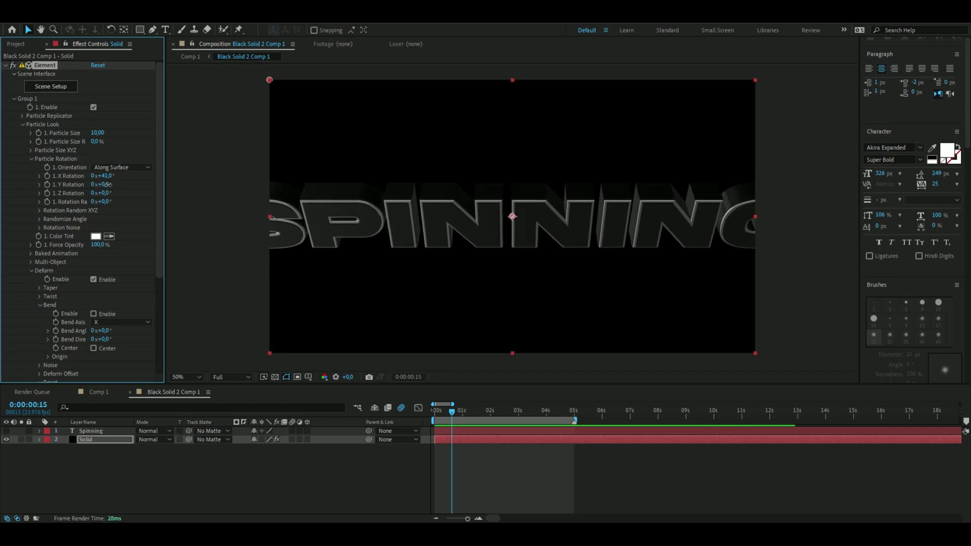
{"action": "left_click", "coordinate": [106, 184]}
{"action": "type", "text": "303"}
{"action": "key", "text": "Return"}
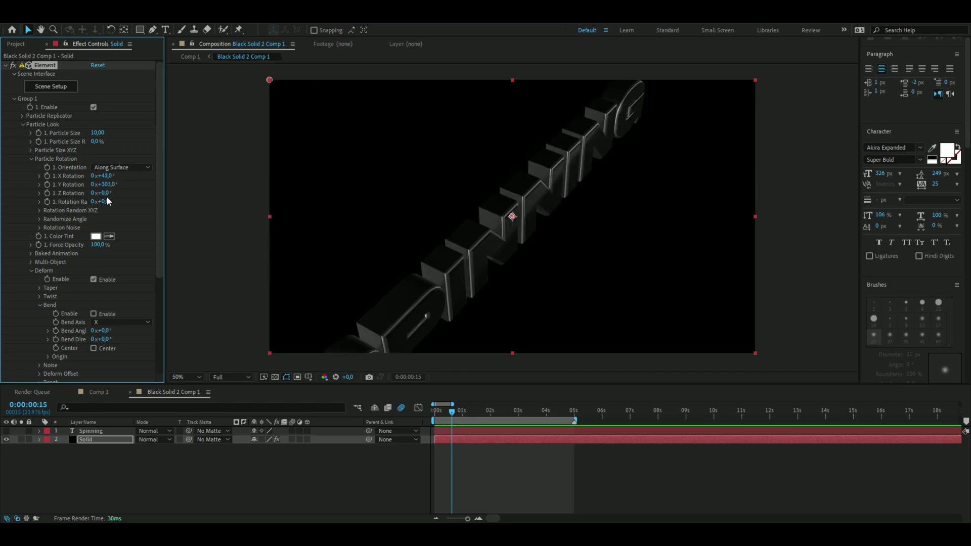
{"action": "left_click", "coordinate": [103, 193]}
{"action": "type", "text": "38"}
{"action": "key", "text": "Return"}
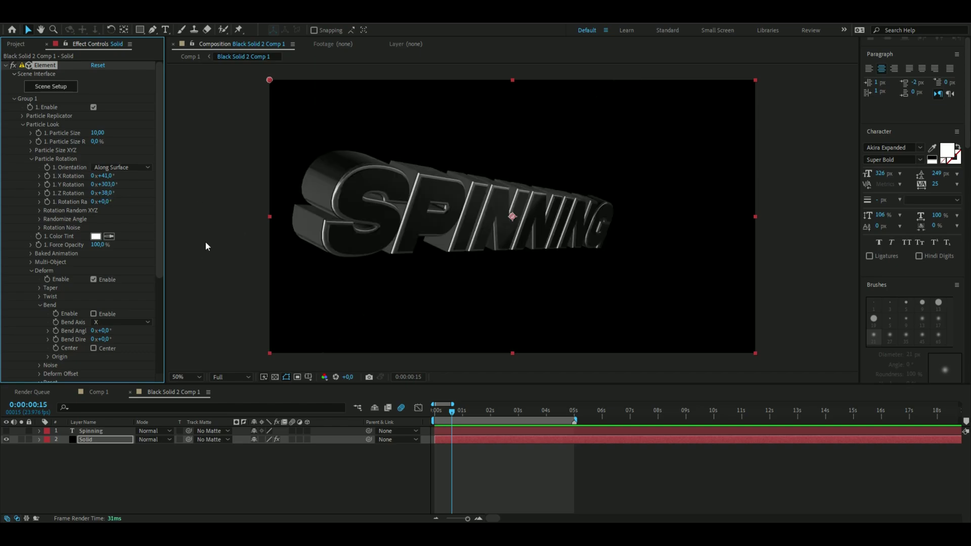
{"action": "mouse_move", "coordinate": [160, 211]}
{"action": "left_mouse_down"}
{"action": "mouse_move", "coordinate": [160, 226]}
{"action": "mouse_move", "coordinate": [162, 216]}
{"action": "left_mouse_up"}
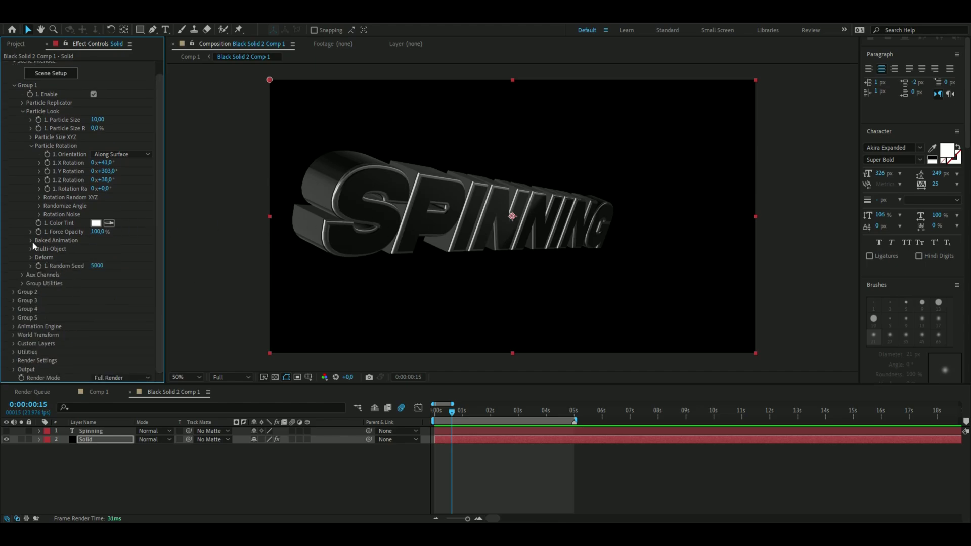
Step: Enable Element's Bend deform with a Bend Direction of 90°
{"action": "left_click", "coordinate": [30, 257]}
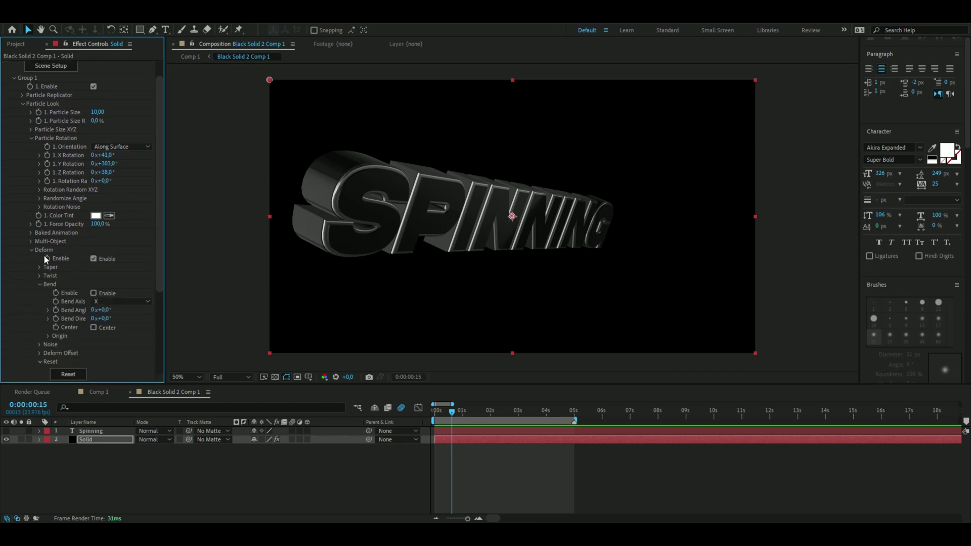
{"action": "left_click", "coordinate": [40, 284]}
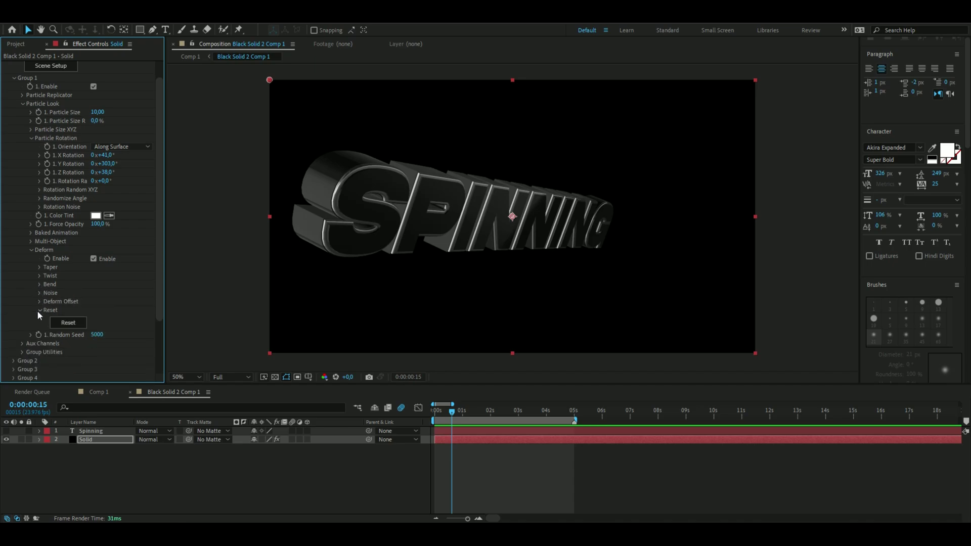
{"action": "left_click", "coordinate": [40, 284]}
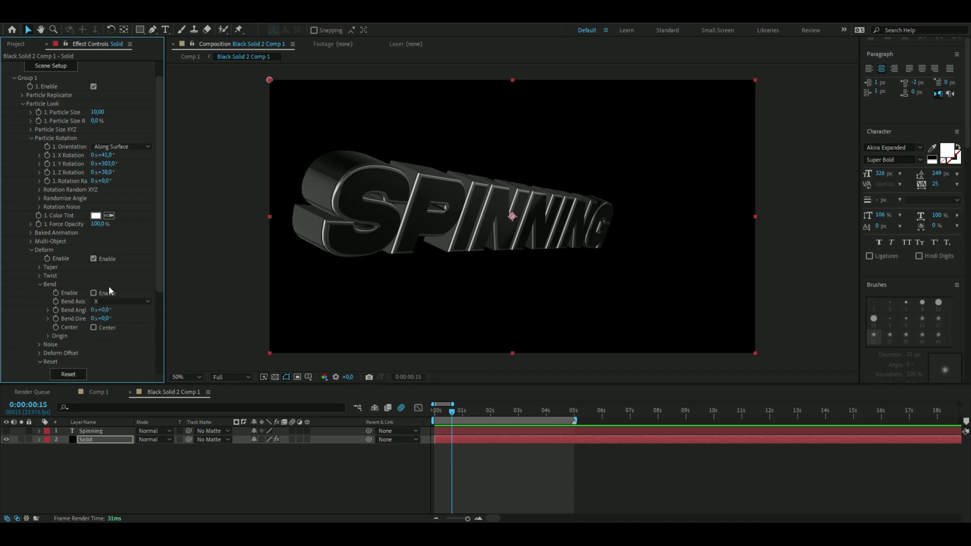
{"action": "left_click", "coordinate": [94, 293]}
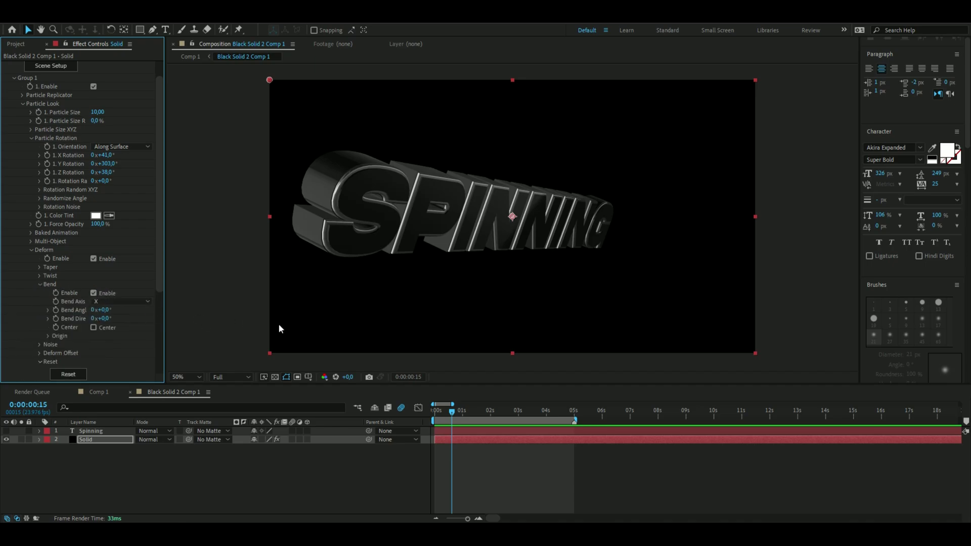
{"action": "left_click", "coordinate": [106, 318]}
{"action": "type", "text": "90"}
{"action": "key", "text": "Return"}
Step: Raise the Bend Angle to 358° and centre the bend to close the ring
{"action": "left_click_drag", "start_coordinate": [103, 309], "coordinate": [295, 312]}
{"action": "left_click", "coordinate": [94, 327]}
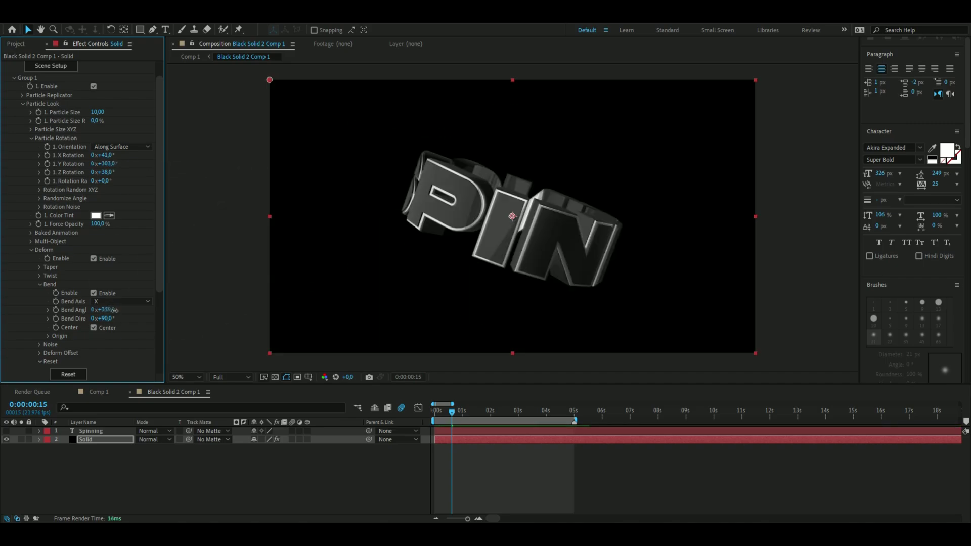
{"action": "left_click", "coordinate": [825, 218]}
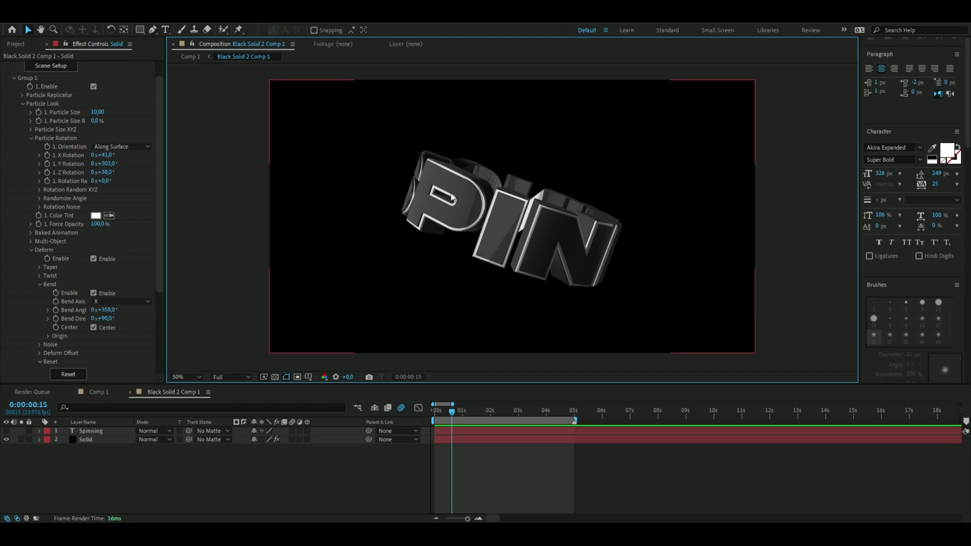
{"action": "left_click", "coordinate": [94, 328]}
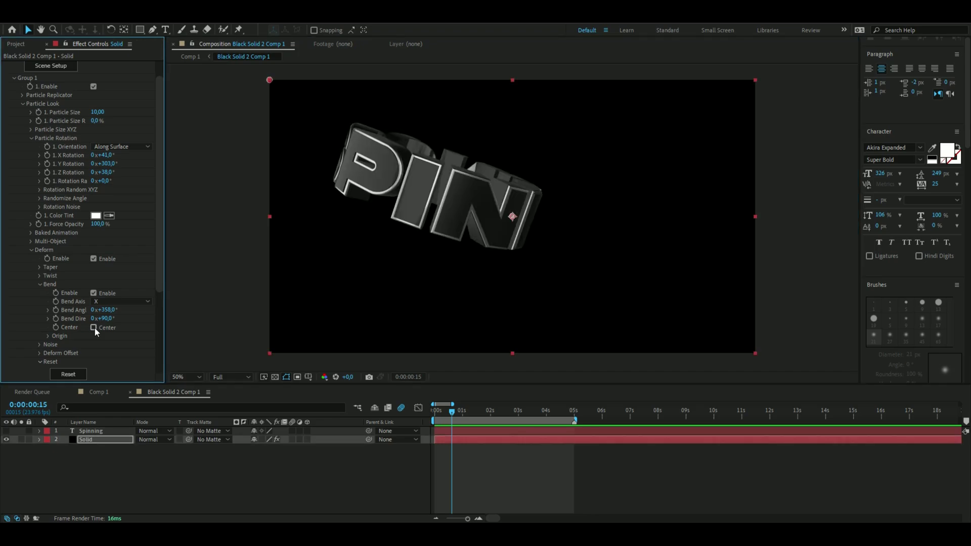
{"action": "left_click", "coordinate": [93, 327]}
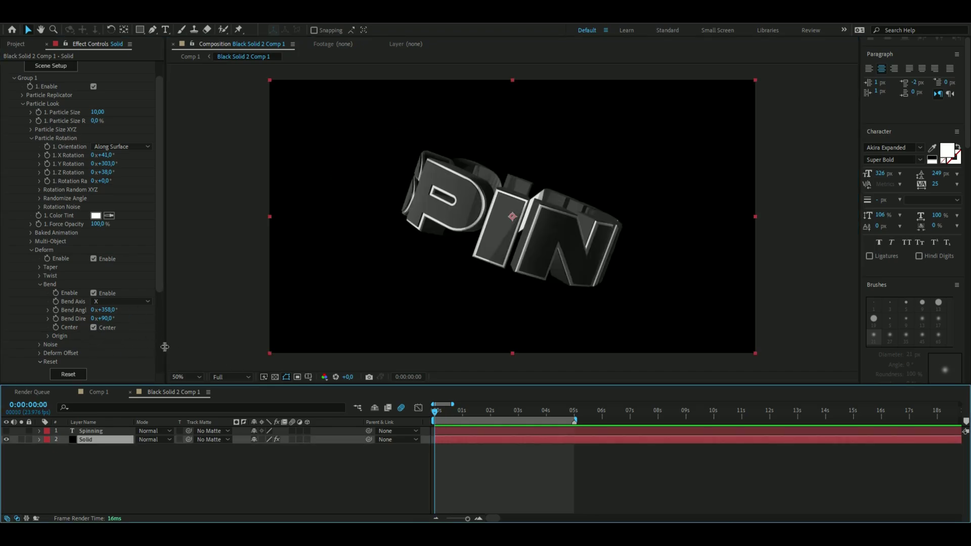
{"action": "left_click", "coordinate": [32, 138]}
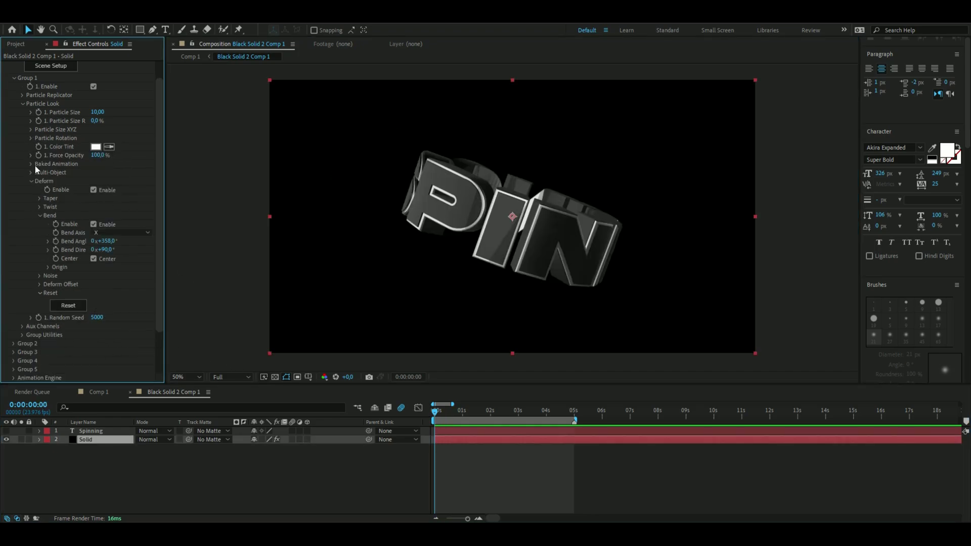
{"action": "left_click", "coordinate": [32, 181]}
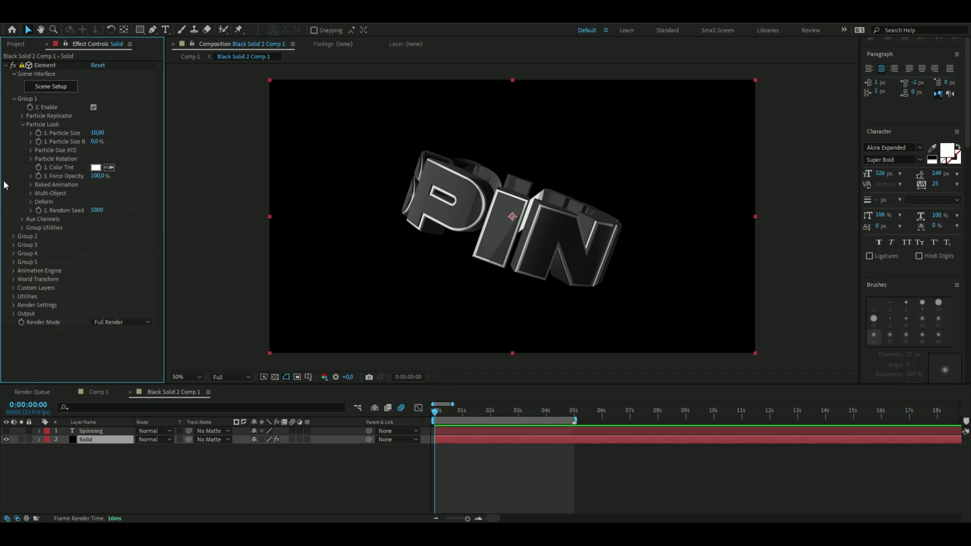
Step: Keyframe the Particle Replicator Y Rotation at -56° on the first frame
{"action": "left_click", "coordinate": [22, 116]}
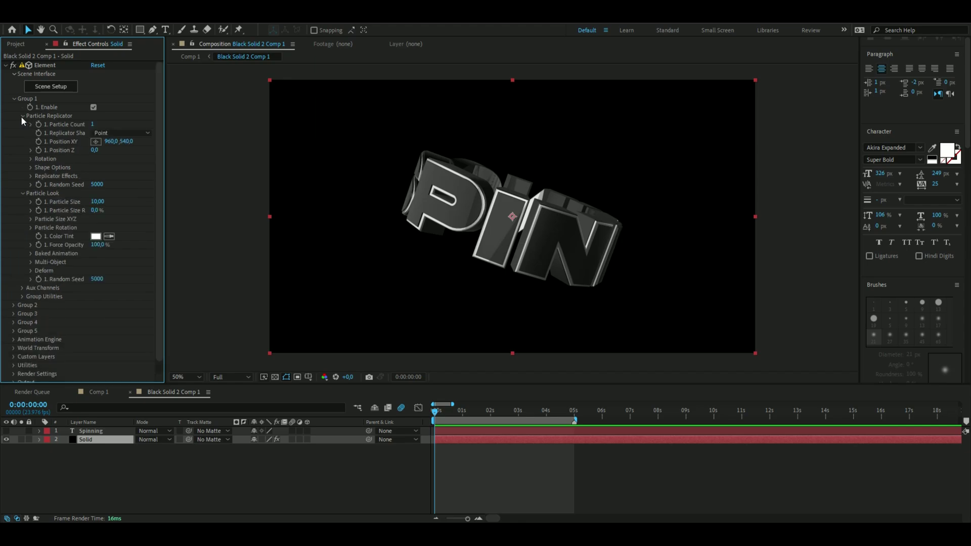
{"action": "left_click", "coordinate": [31, 160]}
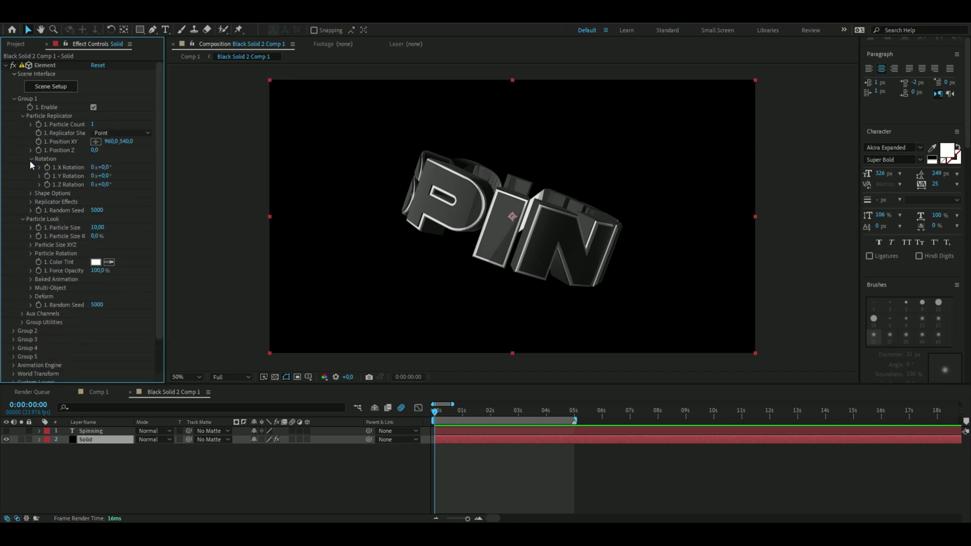
{"action": "left_click", "coordinate": [436, 414]}
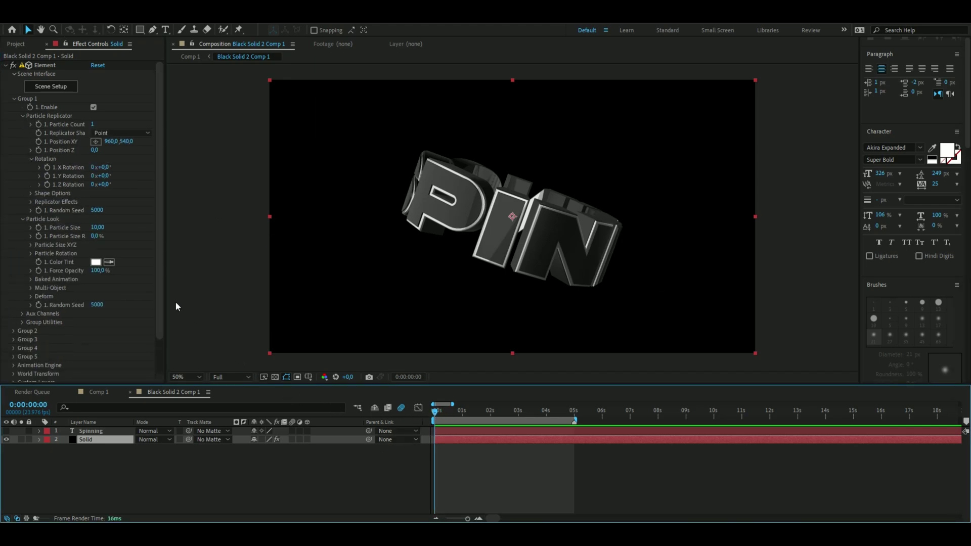
{"action": "left_click_drag", "start_coordinate": [106, 176], "coordinate": [100, 189]}
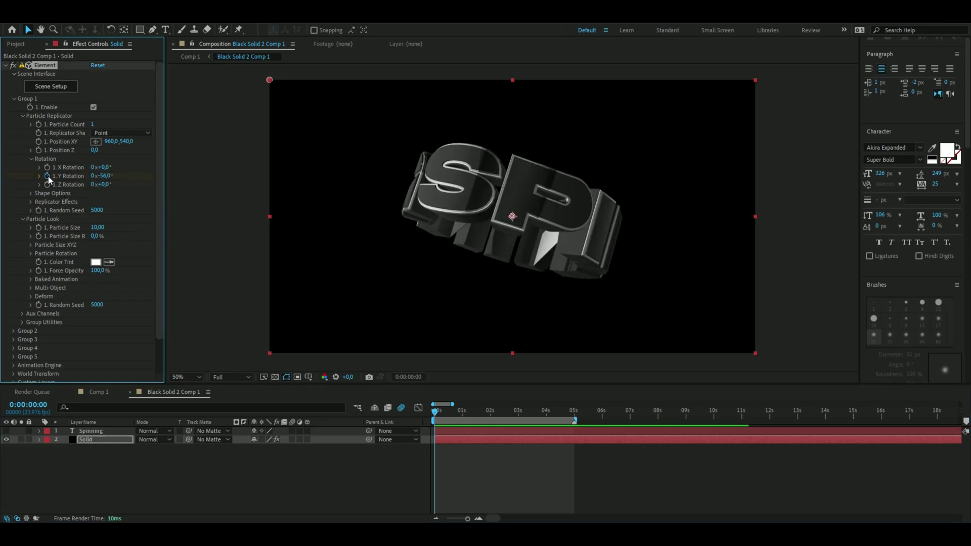
Step: Set Y Rotation to 227° at 5 seconds and preview the spin
{"action": "left_click_drag", "start_coordinate": [443, 413], "coordinate": [577, 438]}
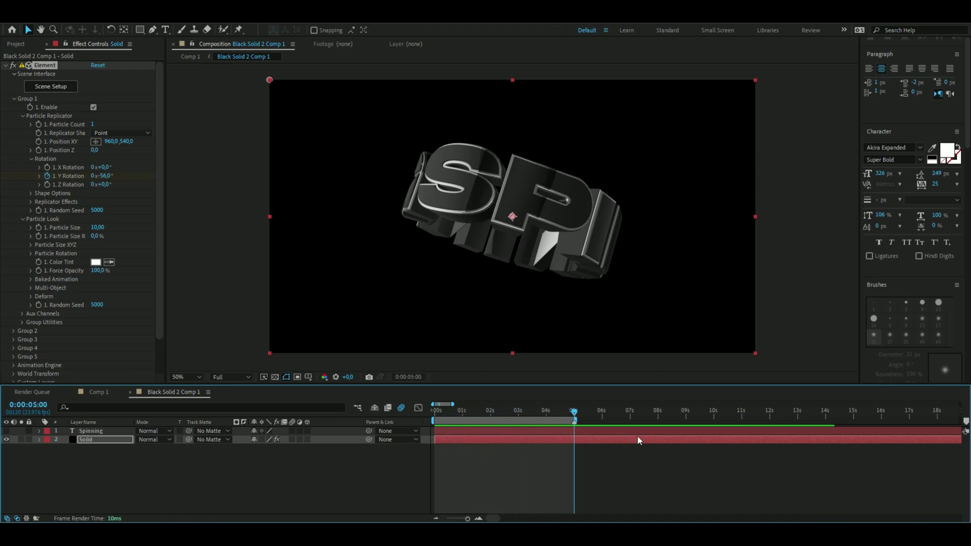
{"action": "left_click_drag", "start_coordinate": [101, 176], "coordinate": [473, 180]}
{"action": "key", "text": "space"}
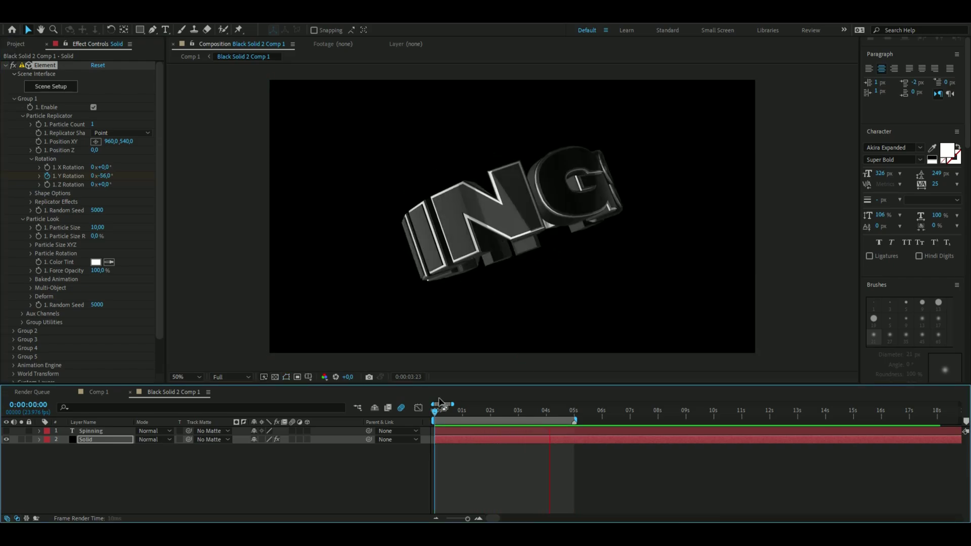
{"action": "key", "text": "space"}
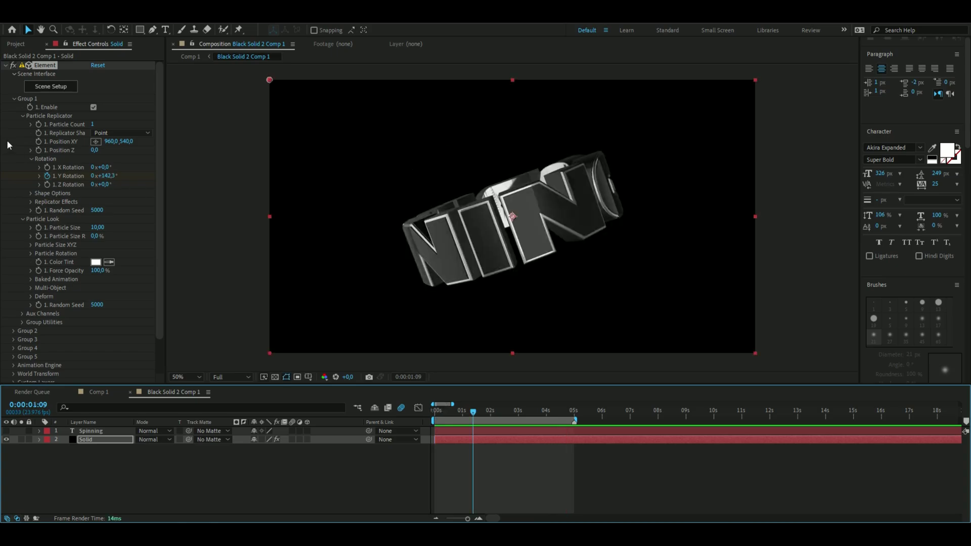
{"action": "left_click", "coordinate": [460, 405]}
{"action": "key", "text": "shift+End"}
Step: Enable SSAO ambient occlusion in Element's Render Settings at intensity 50
{"action": "left_click", "coordinate": [14, 99]}
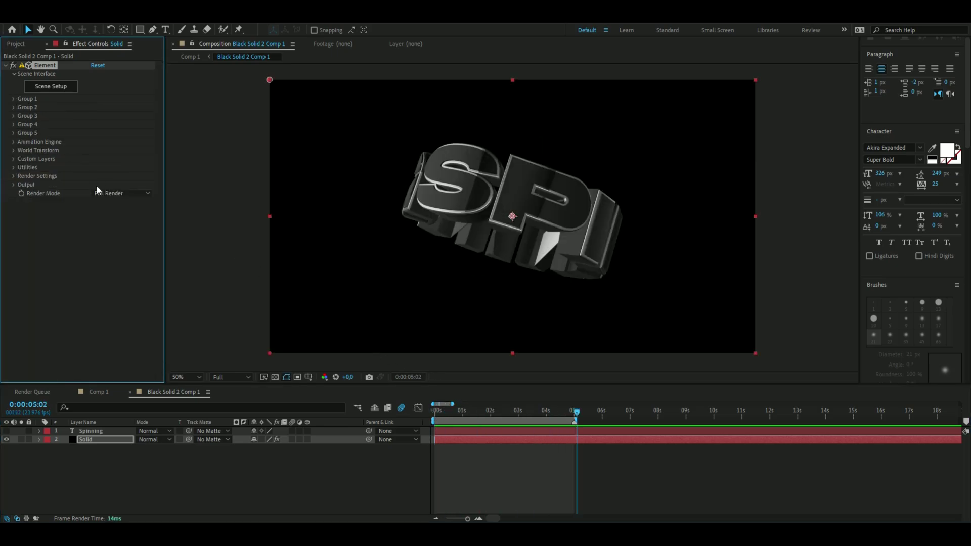
{"action": "left_click", "coordinate": [13, 174]}
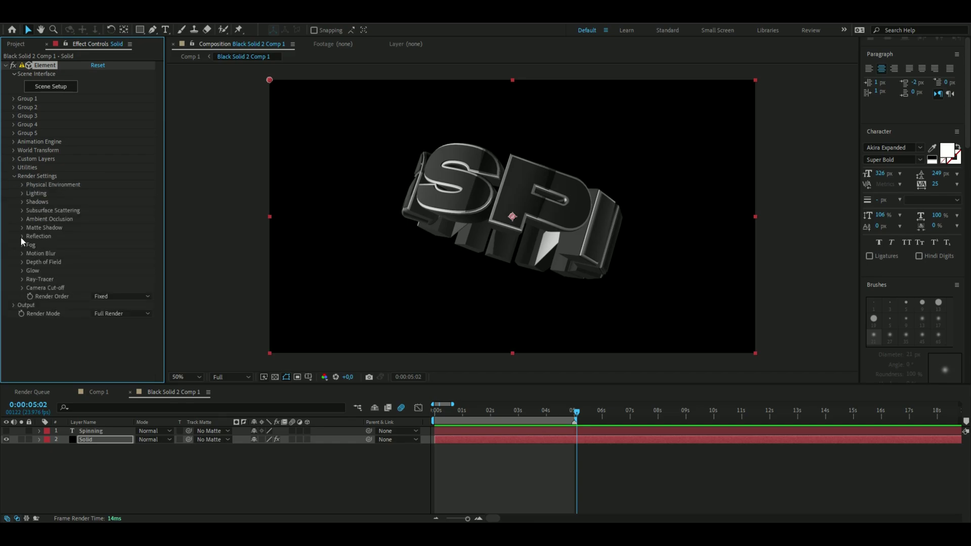
{"action": "left_click", "coordinate": [22, 218]}
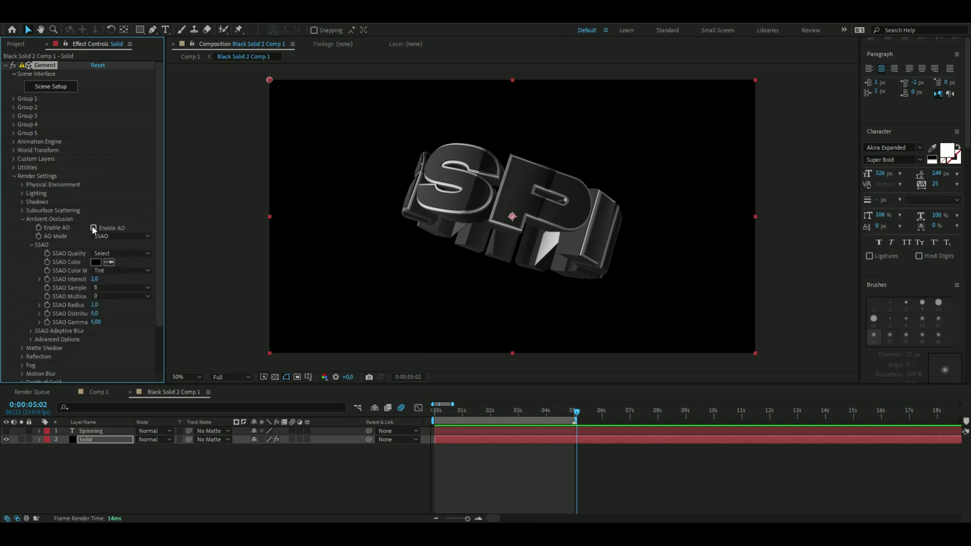
{"action": "left_click", "coordinate": [93, 228]}
{"action": "left_click_drag", "start_coordinate": [94, 279], "coordinate": [321, 298]}
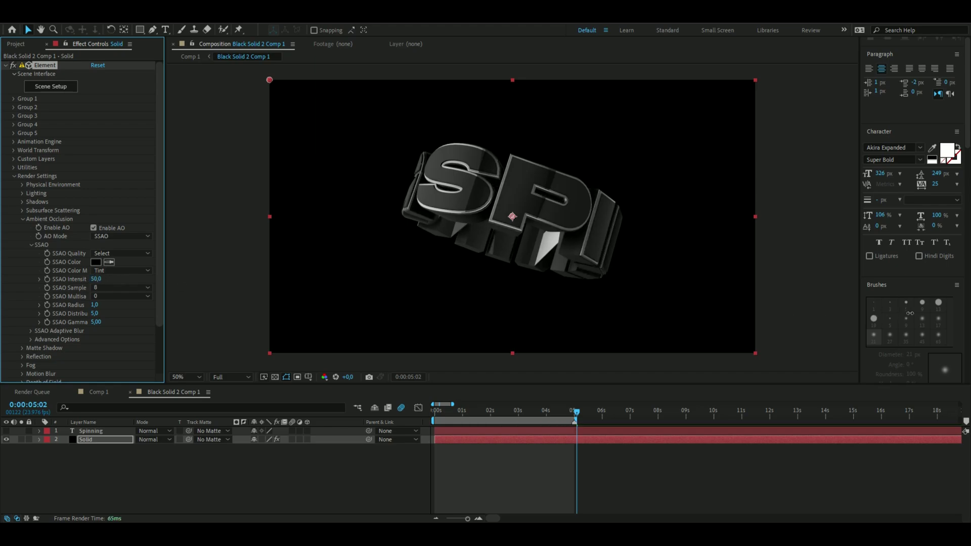
{"action": "left_click", "coordinate": [22, 218]}
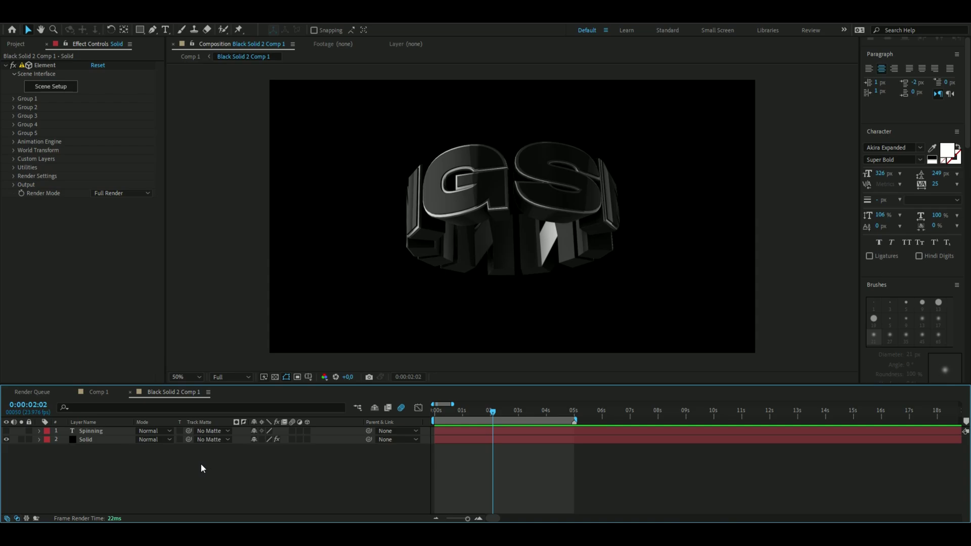
Step: Rename the Solid layer to 'ring text'
{"action": "left_click", "coordinate": [93, 439]}
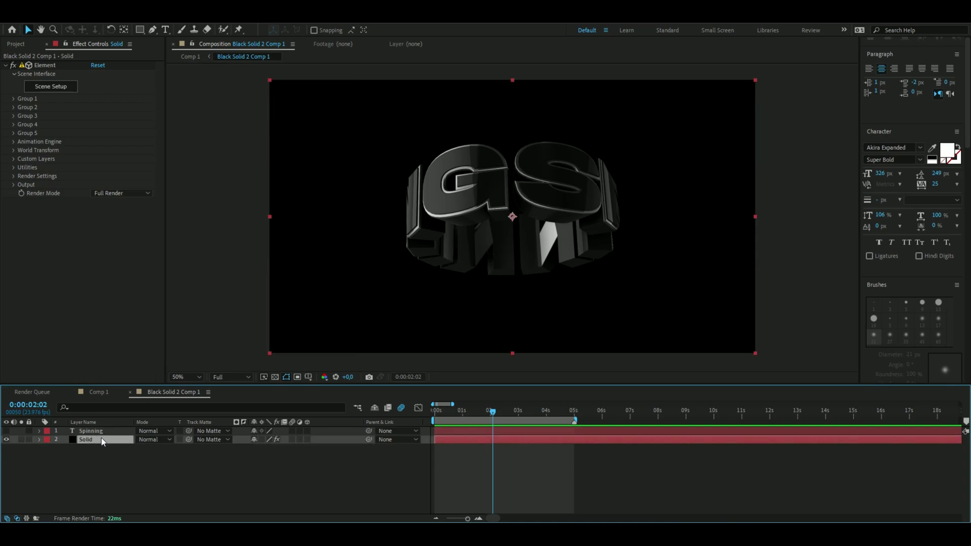
{"action": "right_click", "coordinate": [102, 438]}
{"action": "left_click", "coordinate": [133, 412]}
{"action": "type", "text": "ring text"}
{"action": "key", "text": "Return"}
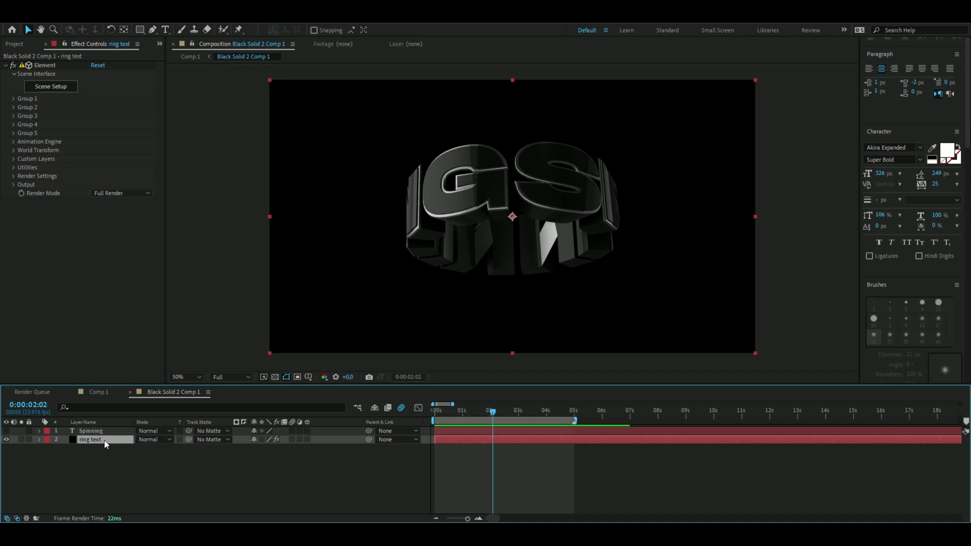
Step: Duplicate the ring text layer to create ring text 2
{"action": "key", "text": "ctrl+d"}
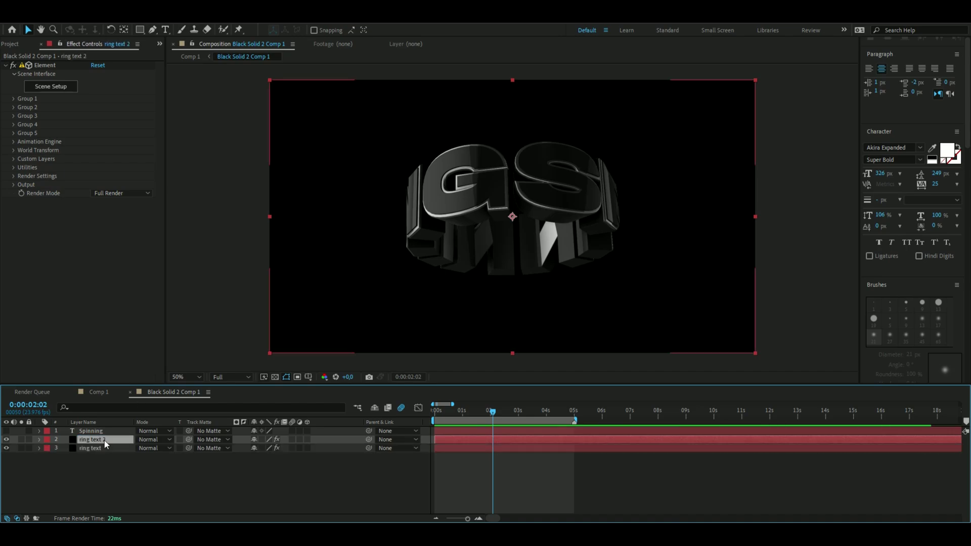
{"action": "left_click", "coordinate": [49, 245]}
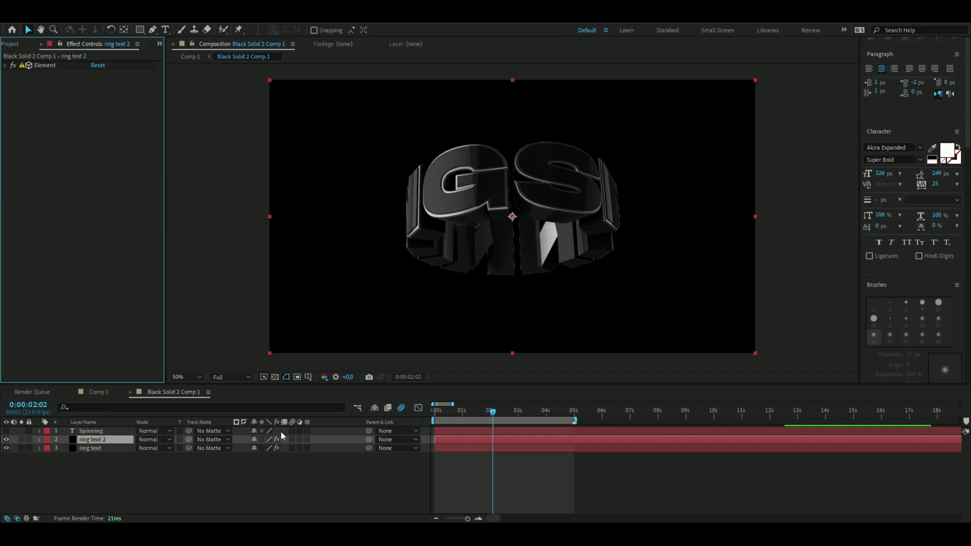
{"action": "key", "text": "ctrl+space"}
Step: Apply S_EdgeDetect to ring text 2 with Edge Smooth 0
{"action": "type", "text": "edge"}
{"action": "key", "text": "Return"}
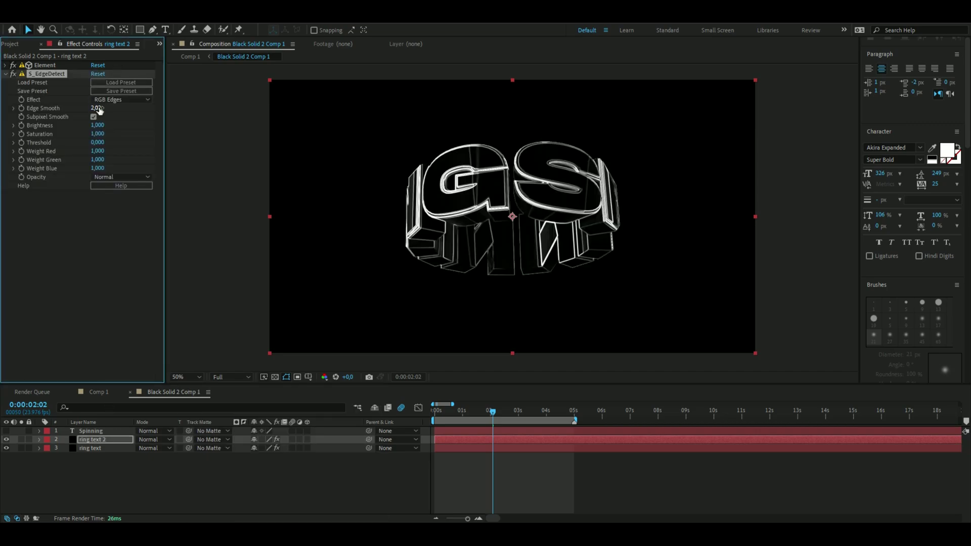
{"action": "left_click", "coordinate": [96, 108]}
{"action": "type", "text": "0"}
{"action": "key", "text": "Return"}
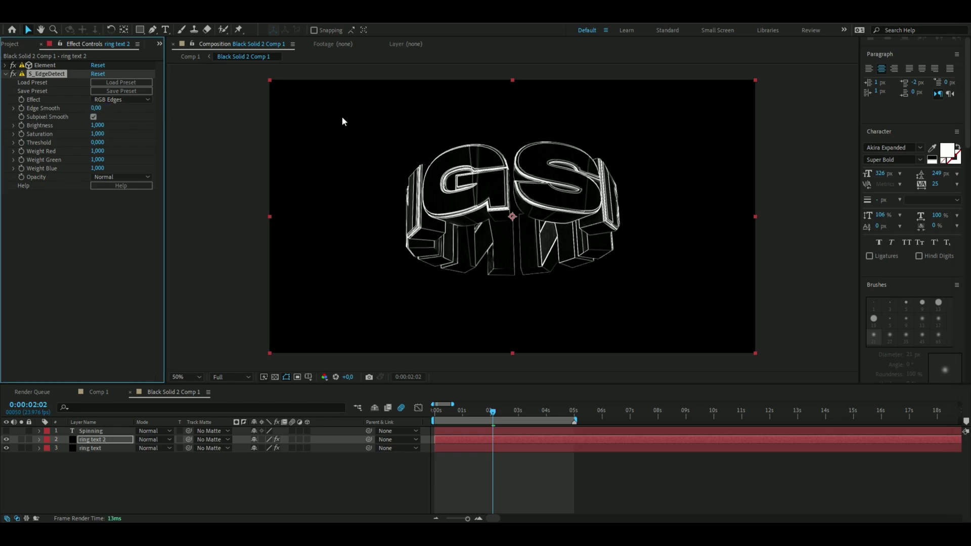
Step: Switch S_EdgeDetect to Mono Edges and raise Threshold to 0.660
{"action": "left_click", "coordinate": [125, 101]}
{"action": "left_click", "coordinate": [130, 132]}
{"action": "left_click_drag", "start_coordinate": [102, 144], "coordinate": [441, 236]}
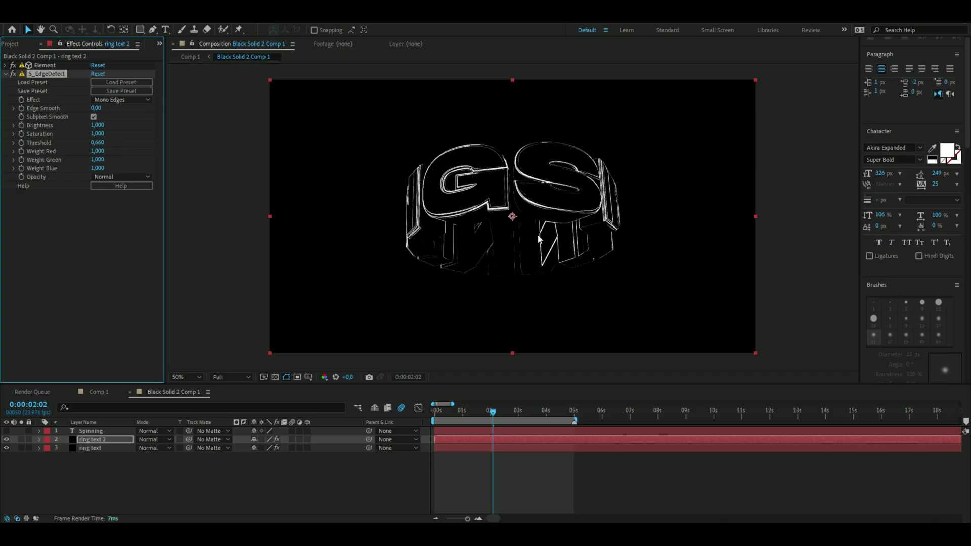
{"action": "left_click", "coordinate": [493, 439]}
{"action": "key", "text": "ctrl+space"}
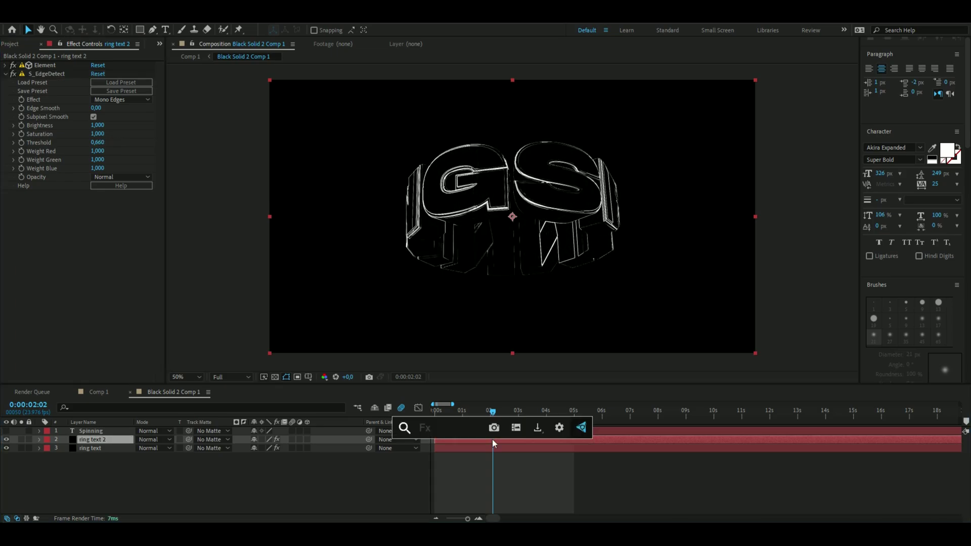
Step: Apply Deep Glow to ring text 2 with Radius 575 and Threshold 1%
{"action": "type", "text": "deep glow"}
{"action": "key", "text": "Return"}
{"action": "left_click", "coordinate": [96, 203]}
{"action": "type", "text": "57"}
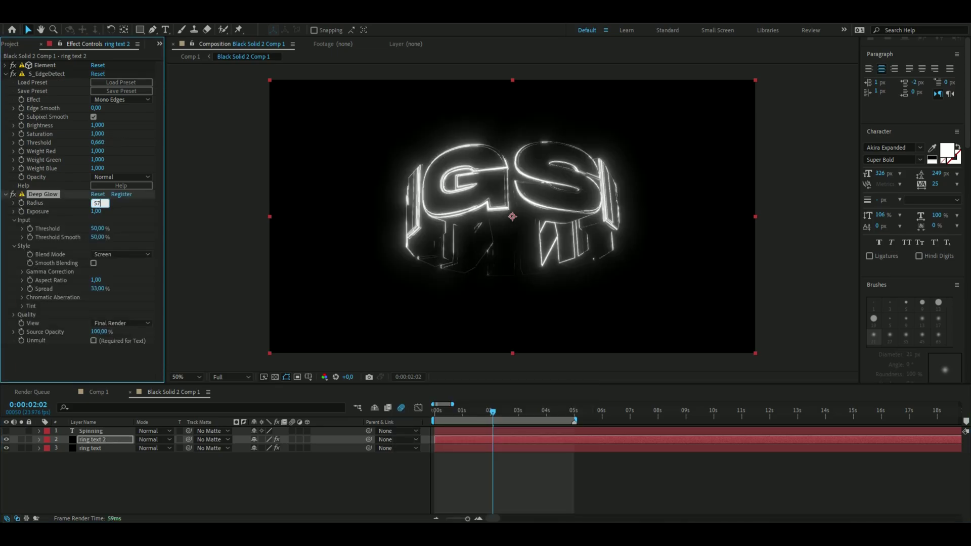
{"action": "type", "text": "5"}
{"action": "key", "text": "Return"}
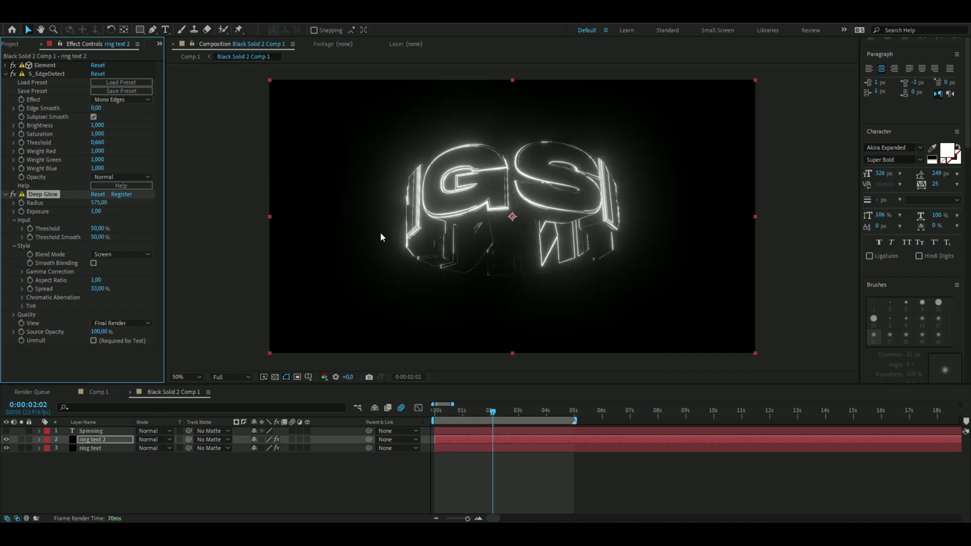
{"action": "left_click_drag", "start_coordinate": [101, 233], "coordinate": [76, 232]}
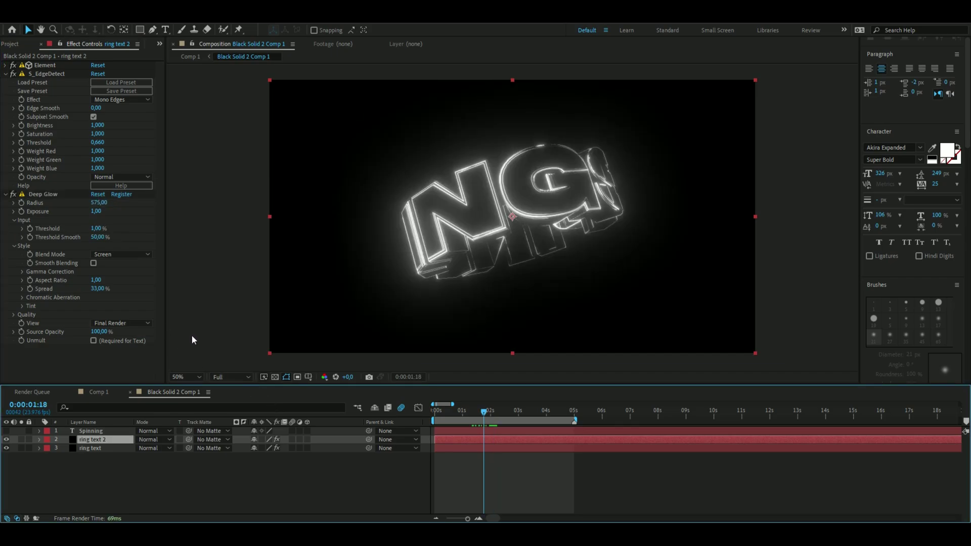
Step: Blend ring text 2 in Add mode and check the glow at 0:00:02:05
{"action": "left_click", "coordinate": [151, 439]}
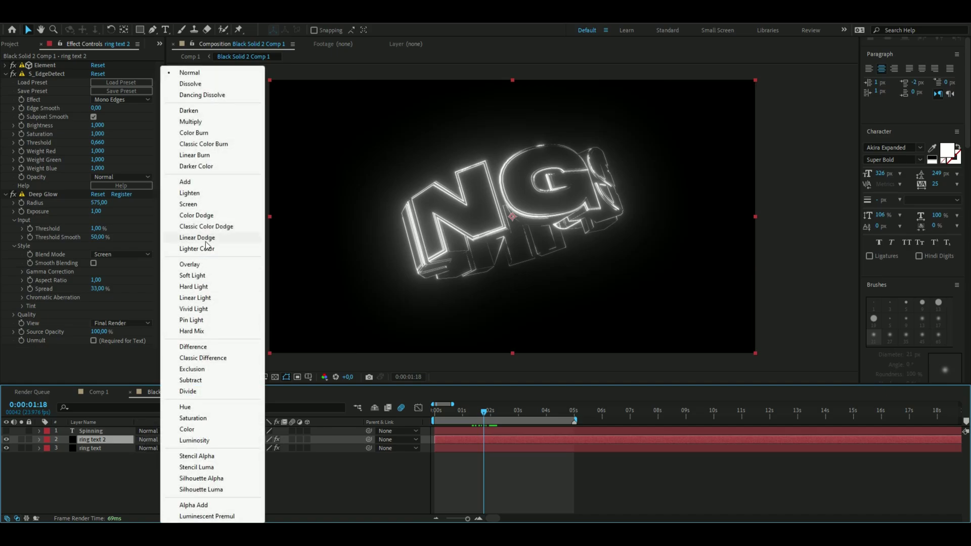
{"action": "left_click", "coordinate": [186, 183]}
{"action": "mouse_move", "coordinate": [485, 421]}
{"action": "left_mouse_down"}
{"action": "mouse_move", "coordinate": [560, 417]}
{"action": "mouse_move", "coordinate": [496, 413]}
{"action": "left_mouse_up"}
{"action": "left_click", "coordinate": [235, 311]}
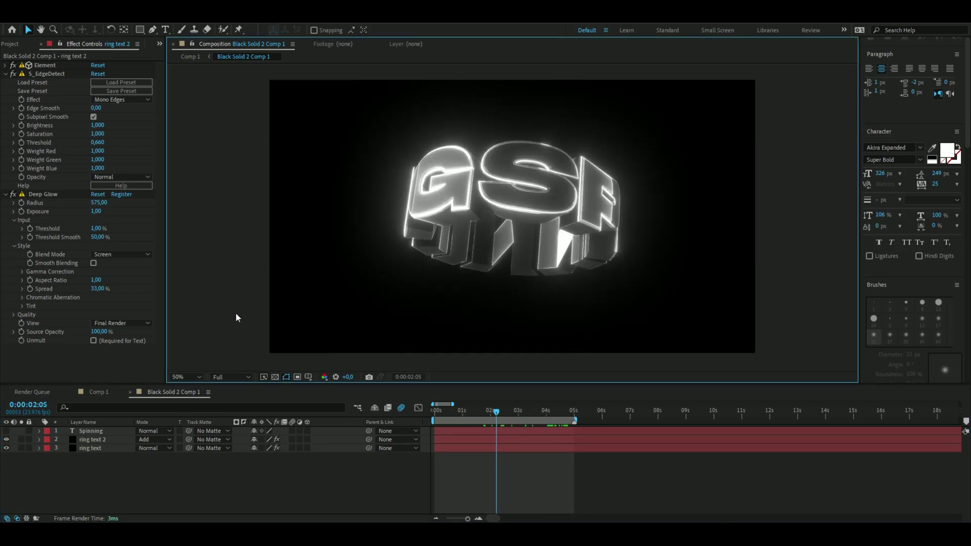
{"action": "left_click", "coordinate": [94, 440]}
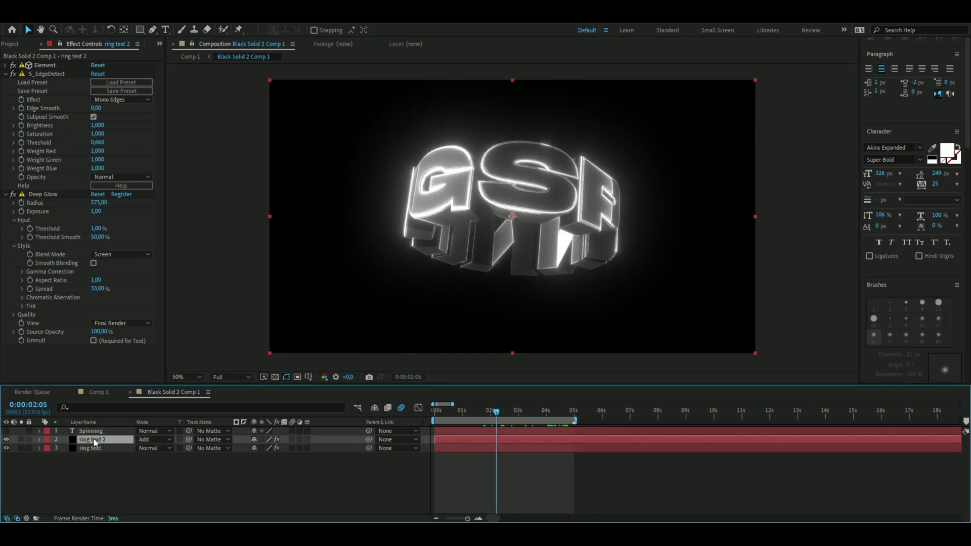
Step: Duplicate ring text 2 as ring text 3, move it to the stack bottom, and set Normal blending
{"action": "key", "text": "ctrl+d"}
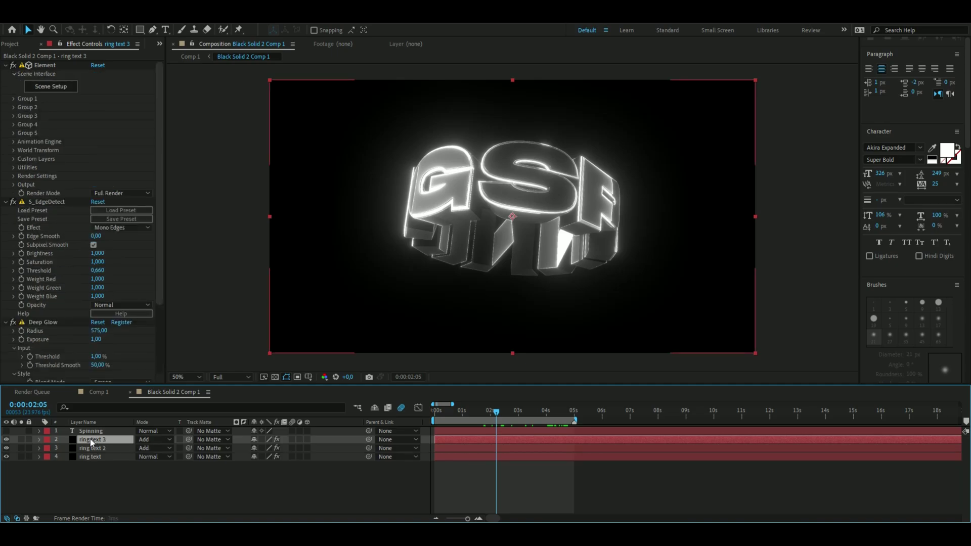
{"action": "left_click_drag", "start_coordinate": [91, 439], "coordinate": [101, 474]}
{"action": "left_click", "coordinate": [144, 456]}
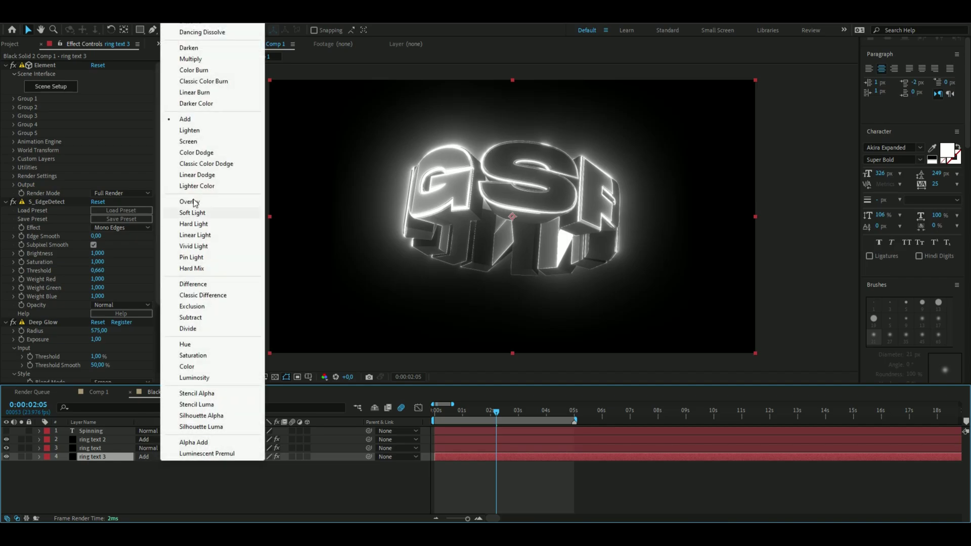
{"action": "left_click", "coordinate": [202, 25]}
{"action": "left_click", "coordinate": [6, 65]}
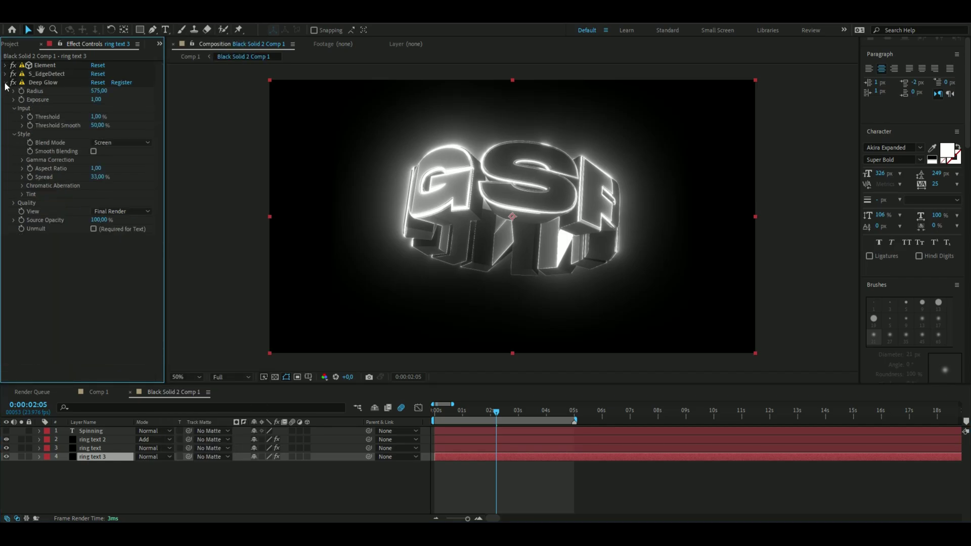
Step: Apply Wave Warp to ring text 3 and hide the ring text 2 and ring text layers
{"action": "left_click", "coordinate": [6, 74]}
{"action": "left_click", "coordinate": [6, 82]}
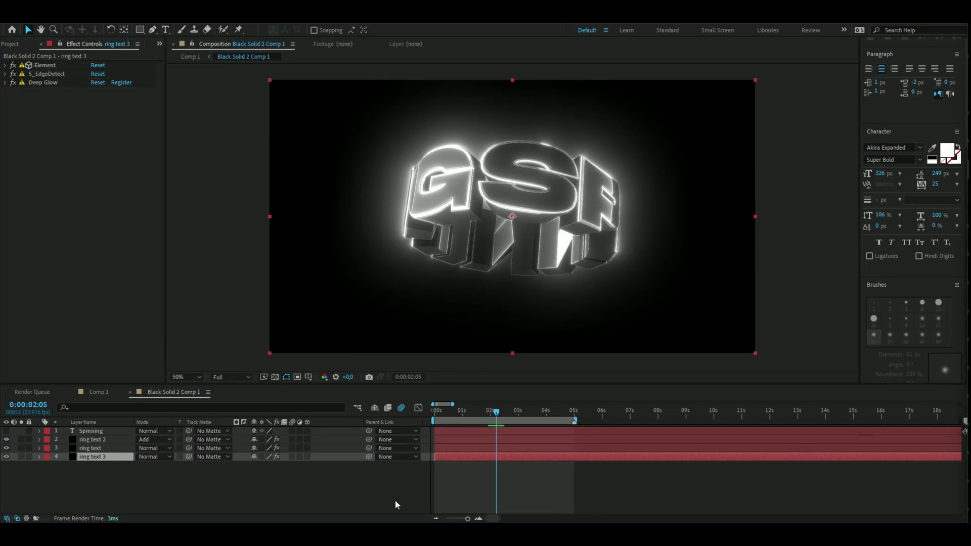
{"action": "key", "text": "ctrl+space"}
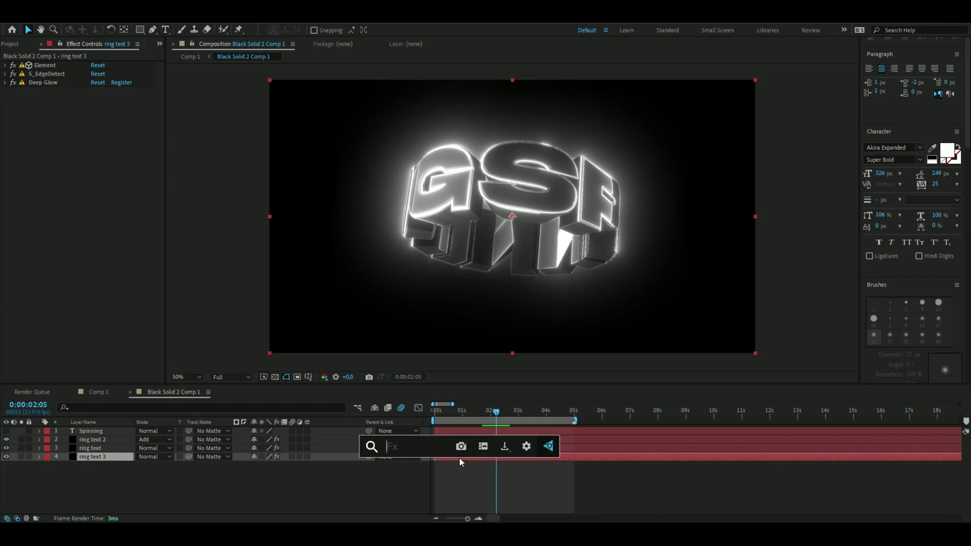
{"action": "type", "text": "wave"}
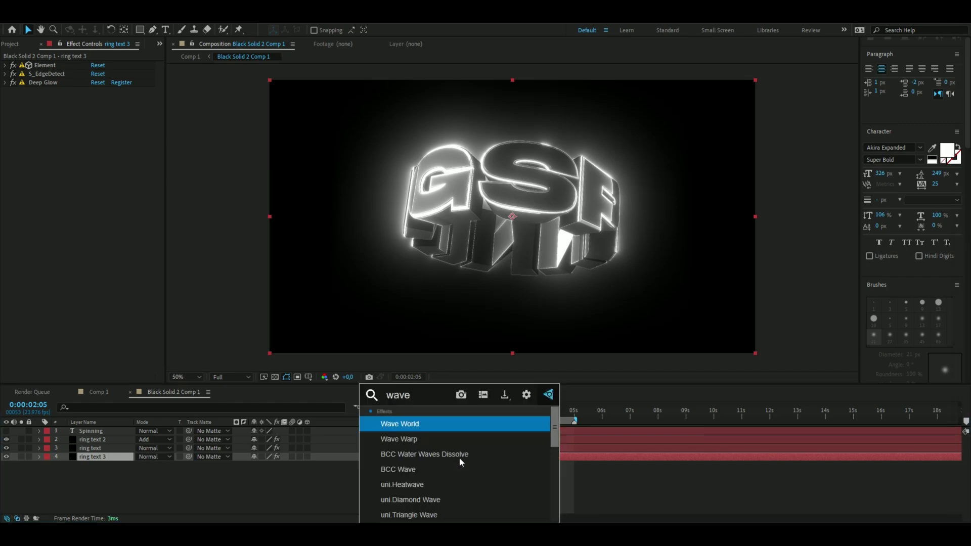
{"action": "key", "text": "Return"}
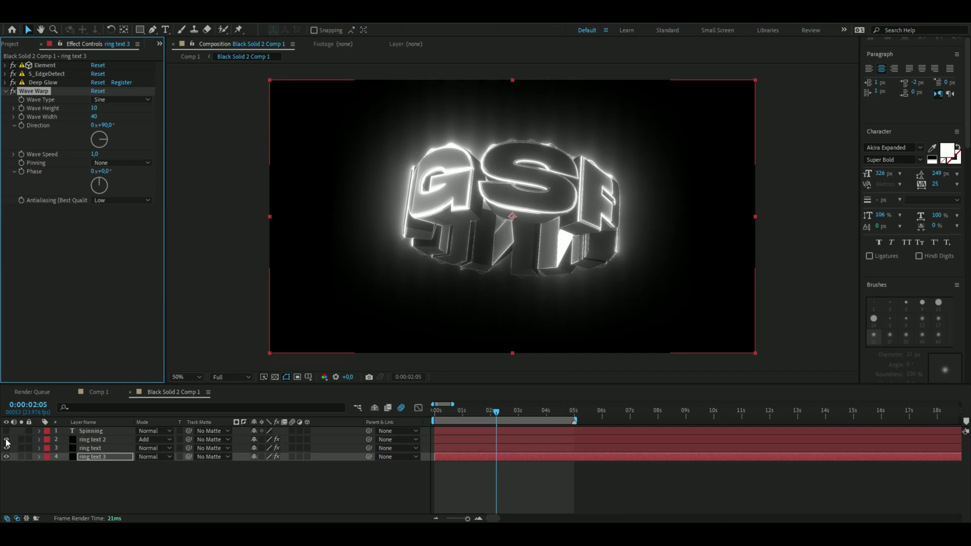
{"action": "left_click", "coordinate": [6, 439]}
{"action": "left_click", "coordinate": [6, 448]}
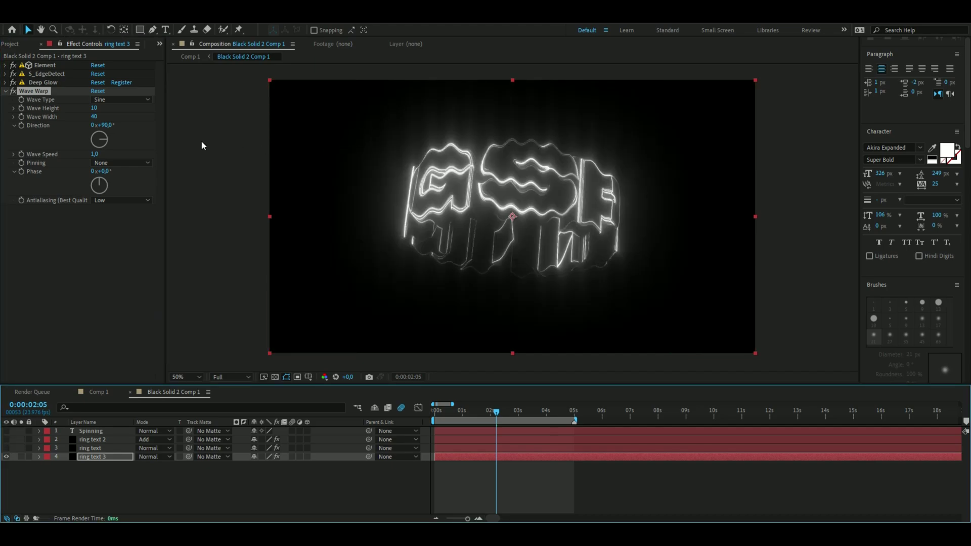
Step: Set Wave Warp to Uncircle with Wave Height 493 and Wave Width 32
{"action": "left_click", "coordinate": [102, 100]}
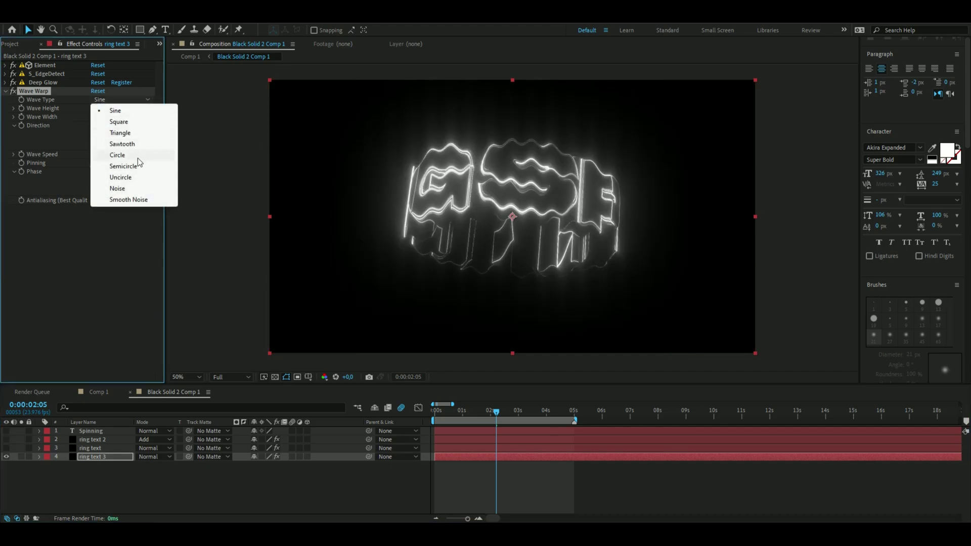
{"action": "left_click", "coordinate": [126, 174]}
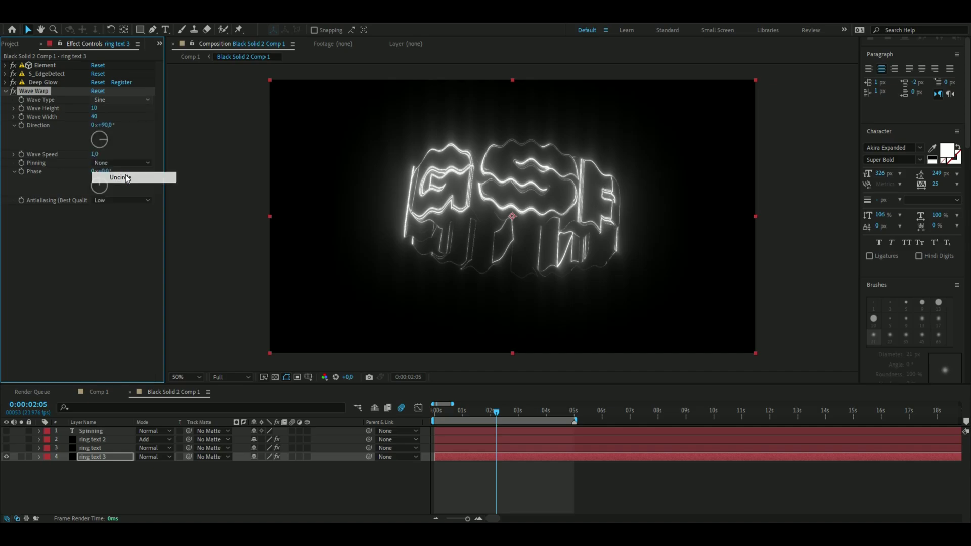
{"action": "left_click", "coordinate": [94, 108]}
{"action": "type", "text": "4"}
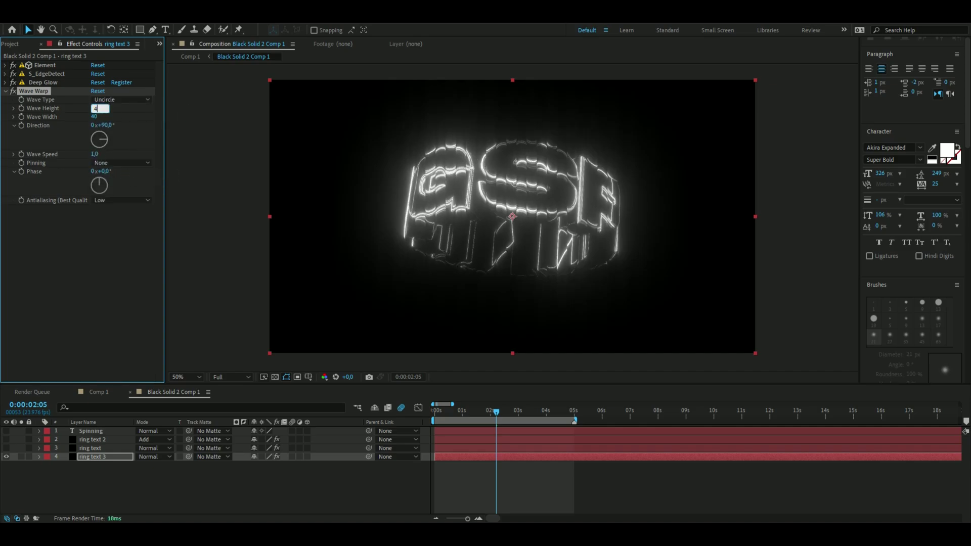
{"action": "type", "text": "93"}
{"action": "key", "text": "Tab"}
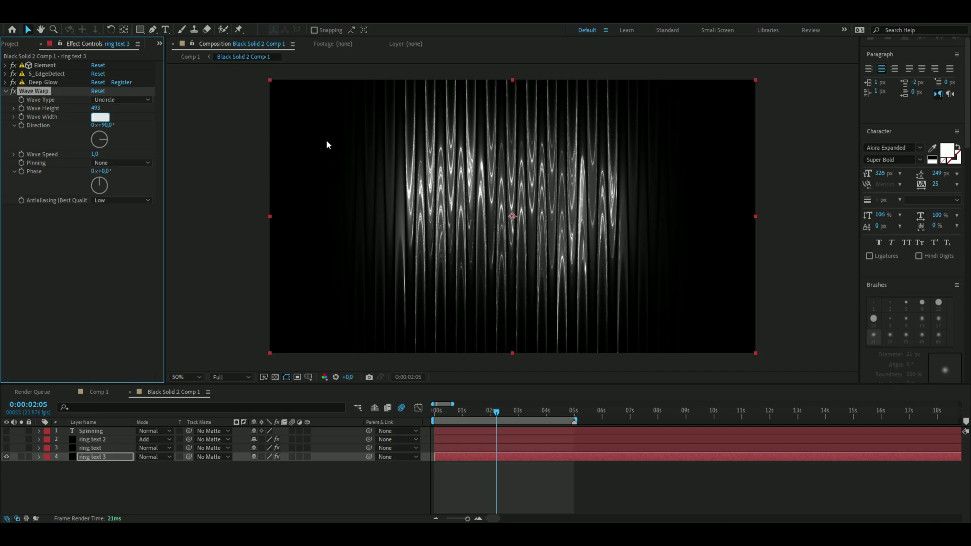
{"action": "type", "text": "32"}
{"action": "key", "text": "Return"}
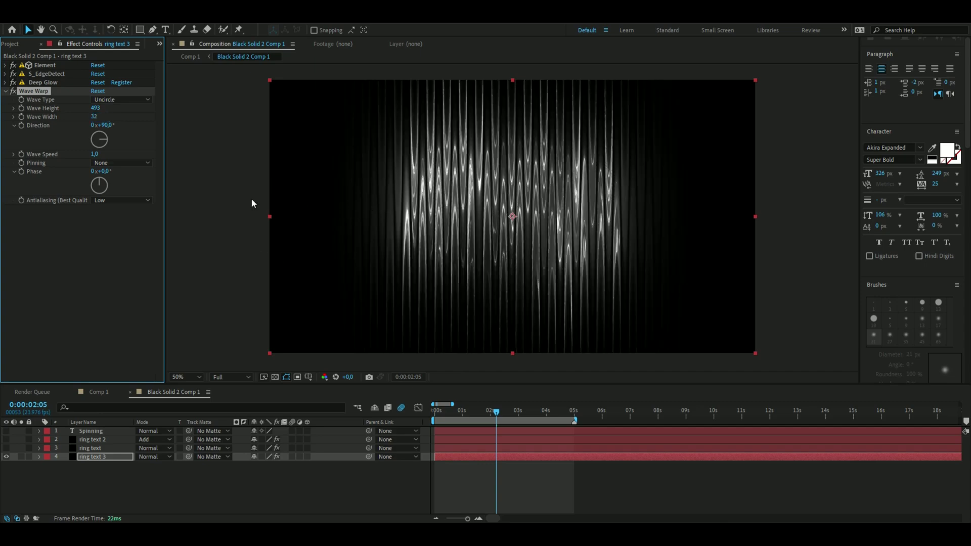
{"action": "left_click", "coordinate": [144, 488]}
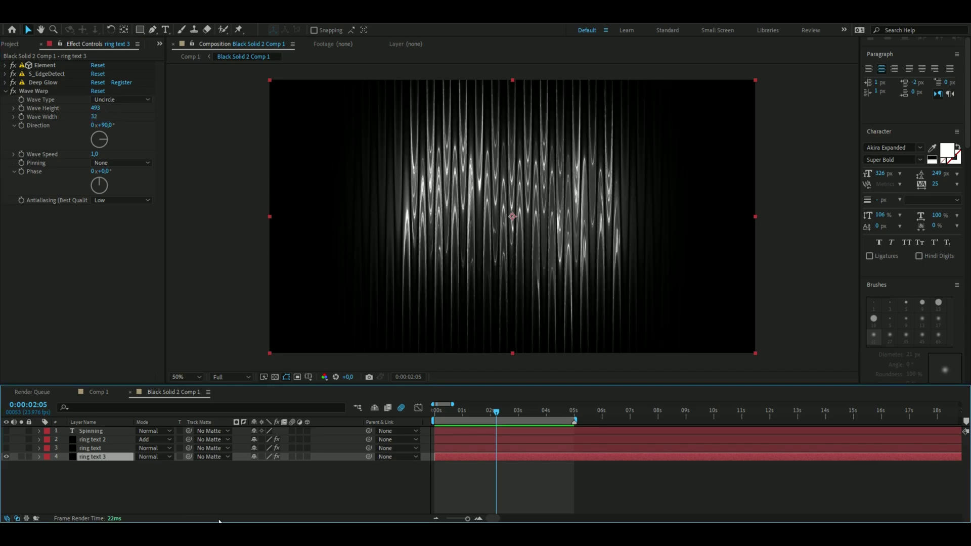
Step: Add Fast Box Blur to ring text 3 with a Blur Radius of 145
{"action": "key", "text": "ctrl+space"}
{"action": "type", "text": "fast"}
{"action": "key", "text": "Return"}
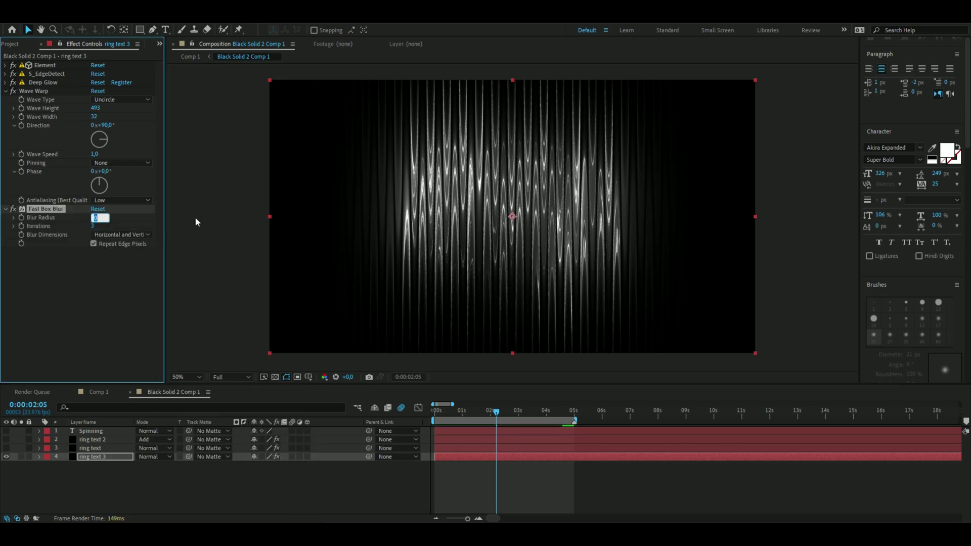
{"action": "type", "text": "145"}
{"action": "key", "text": "Return"}
{"action": "left_click_drag", "start_coordinate": [496, 410], "coordinate": [521, 410]}
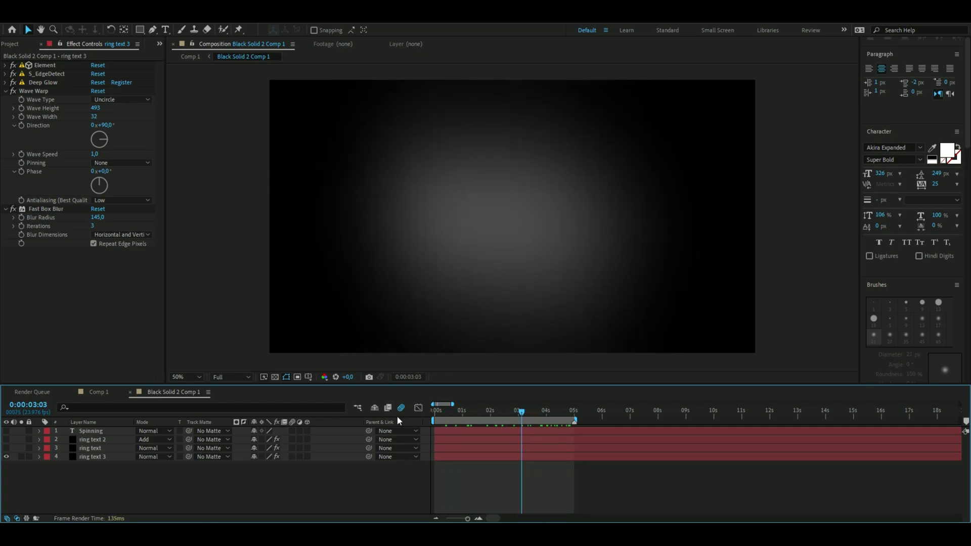
Step: Add S_Flicker to ring text 3 with Rand Color Amp set to 1
{"action": "left_click", "coordinate": [91, 456]}
{"action": "key", "text": "ctrl+space"}
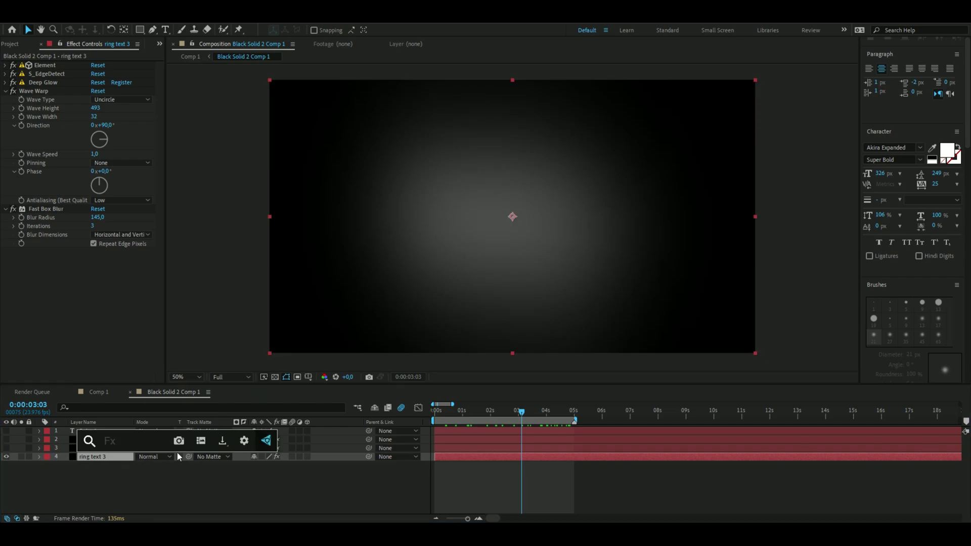
{"action": "type", "text": "flicker"}
{"action": "key", "text": "Return"}
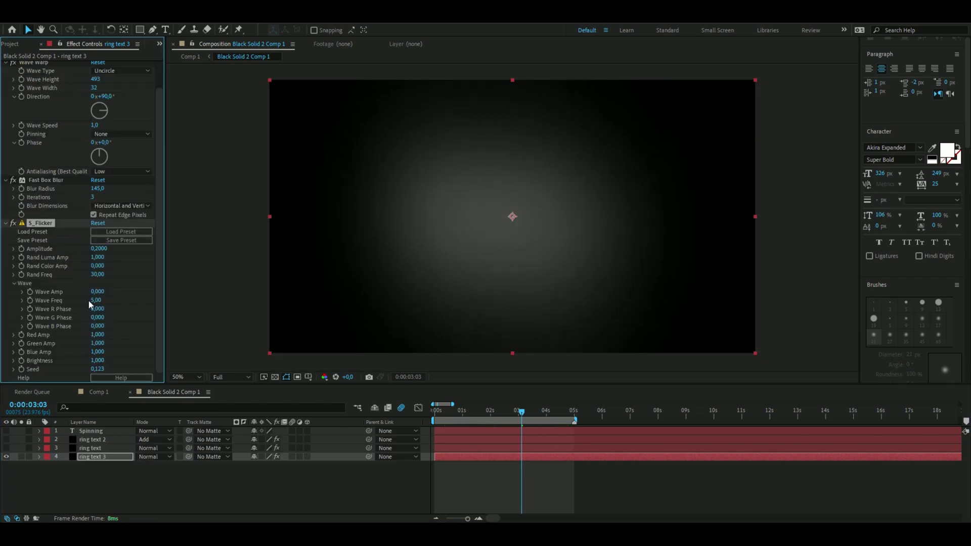
{"action": "left_click", "coordinate": [99, 267]}
{"action": "type", "text": "1"}
{"action": "key", "text": "Return"}
{"action": "left_click", "coordinate": [491, 413]}
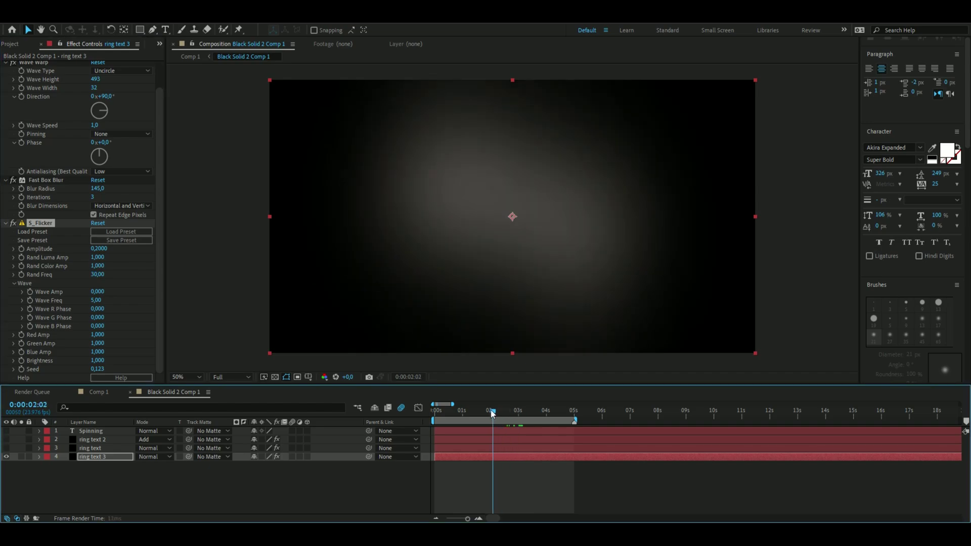
{"action": "left_click_drag", "start_coordinate": [491, 411], "coordinate": [538, 411]}
{"action": "left_click", "coordinate": [5, 223]}
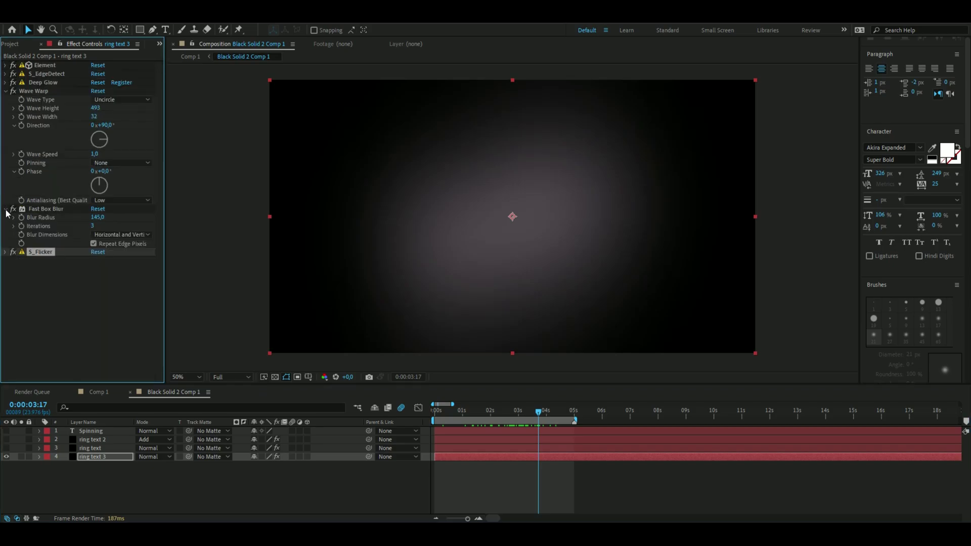
{"action": "left_click", "coordinate": [5, 209]}
Step: Scale ring text 3 to 178%
{"action": "left_click", "coordinate": [5, 91]}
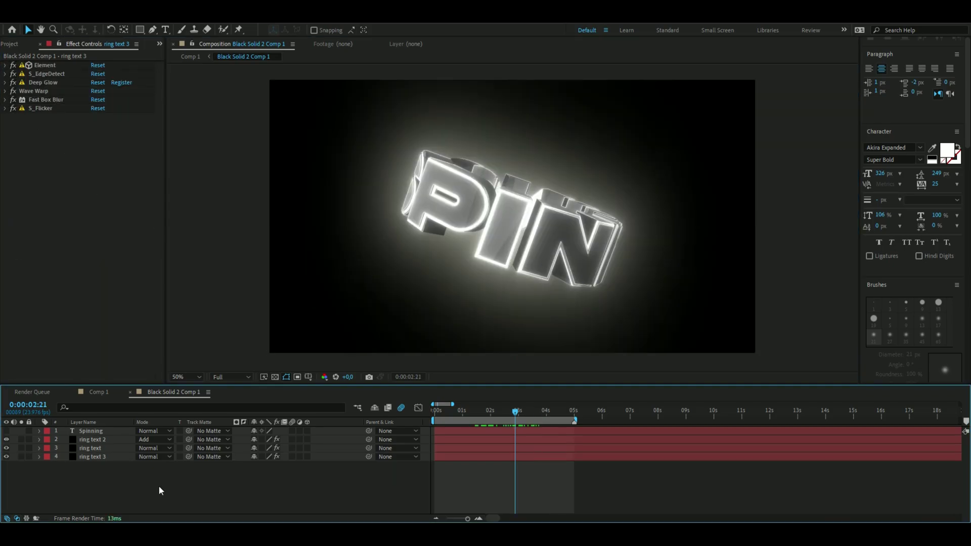
{"action": "left_click", "coordinate": [111, 458]}
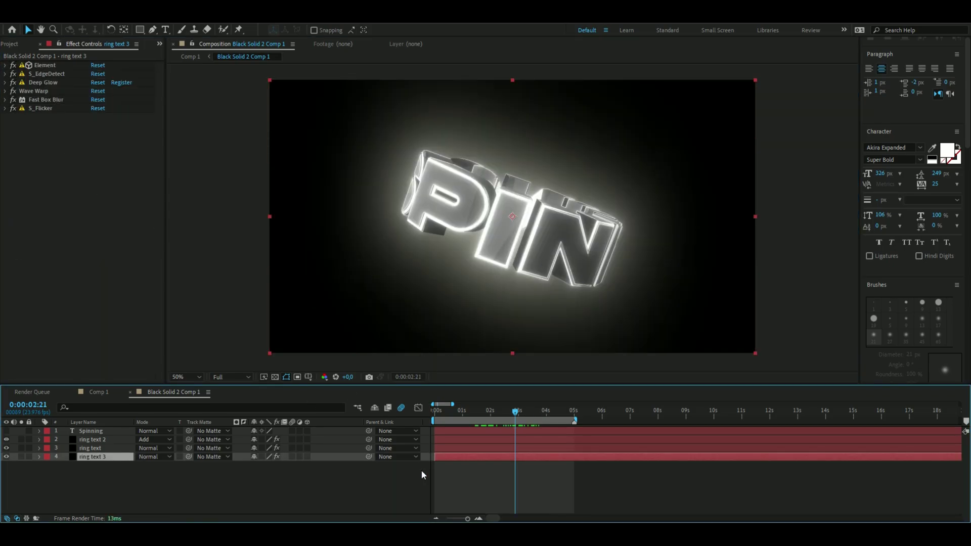
{"action": "key", "text": "s"}
{"action": "left_click", "coordinate": [268, 465]}
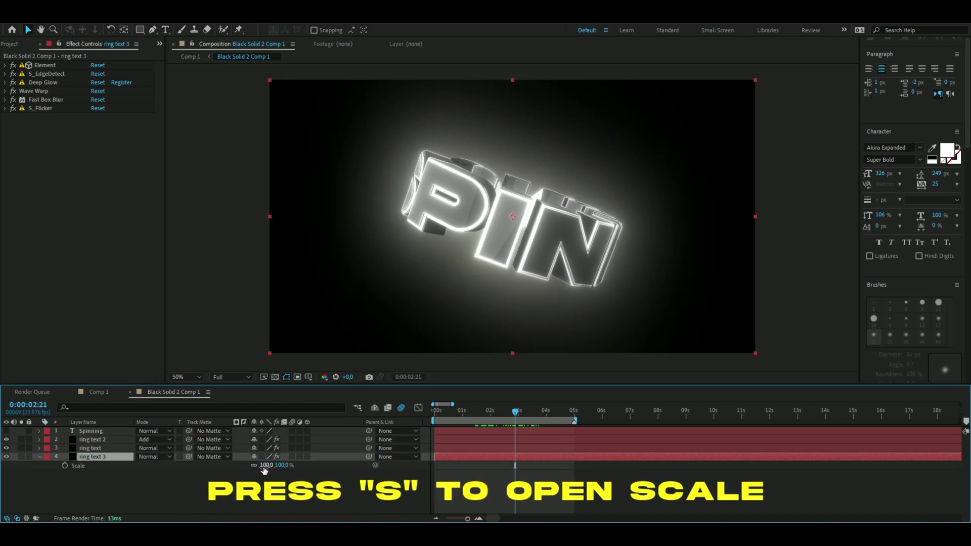
{"action": "type", "text": "178"}
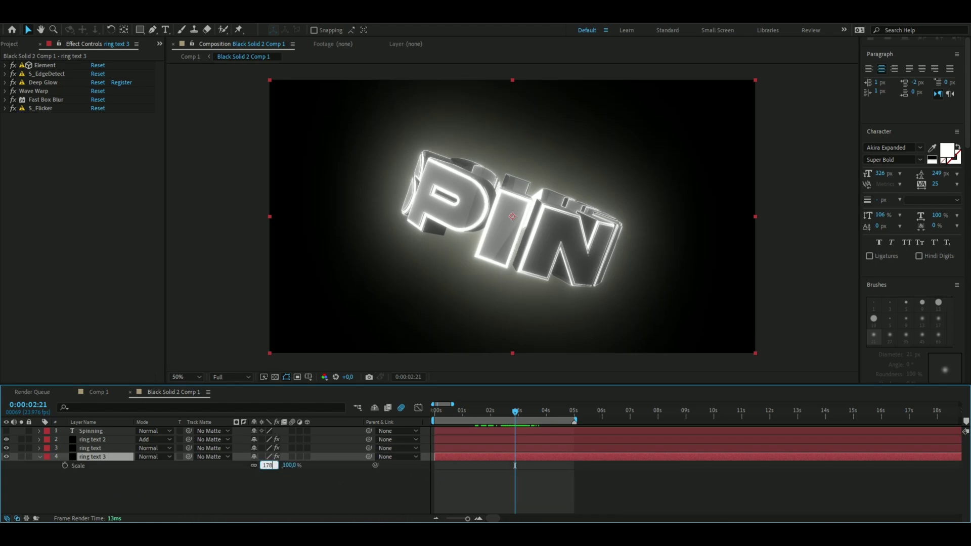
{"action": "key", "text": "Return"}
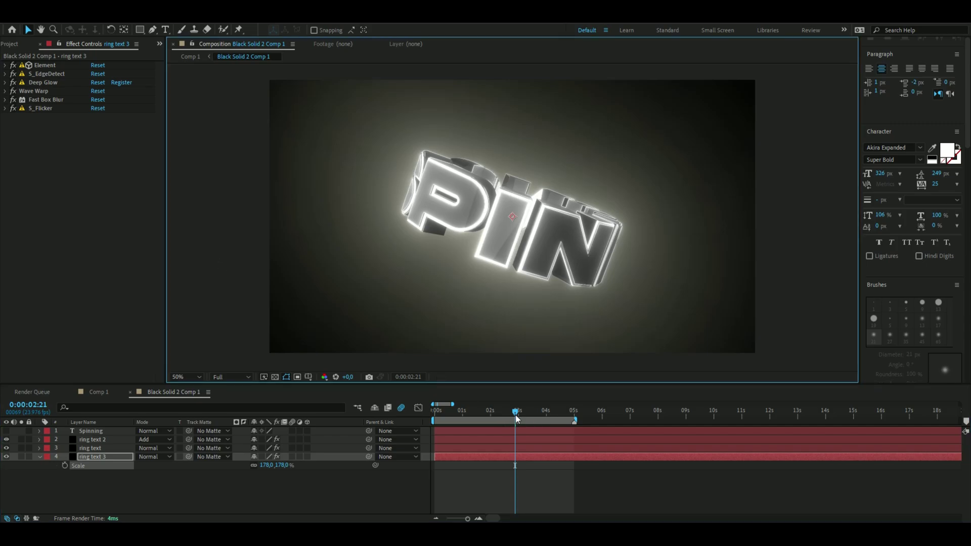
Step: Preview the spinning text, then add Lightning overlay.avi as a layer at the top of the stack
{"action": "left_click", "coordinate": [435, 410]}
{"action": "left_click_drag", "start_coordinate": [435, 411], "coordinate": [507, 413]}
{"action": "left_click", "coordinate": [605, 487]}
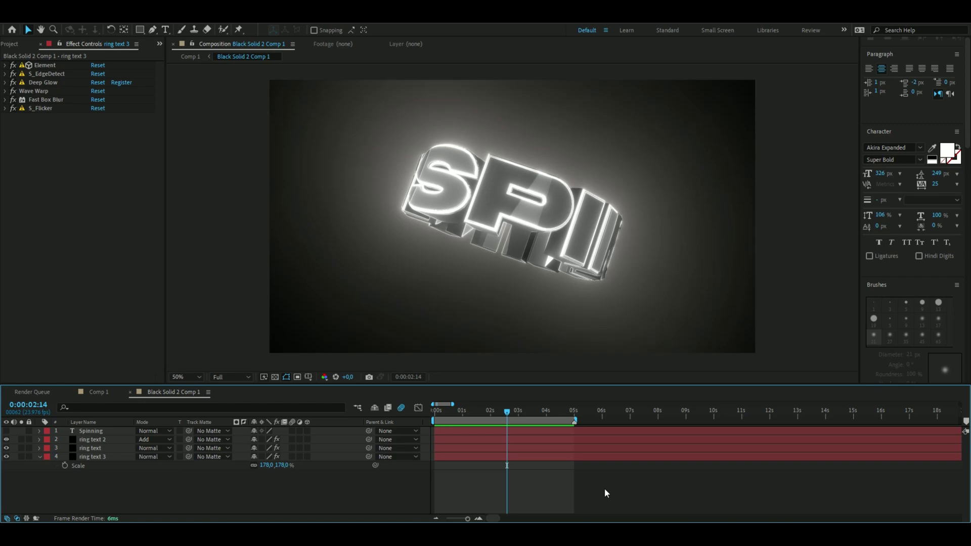
{"action": "key", "text": "ctrl+v"}
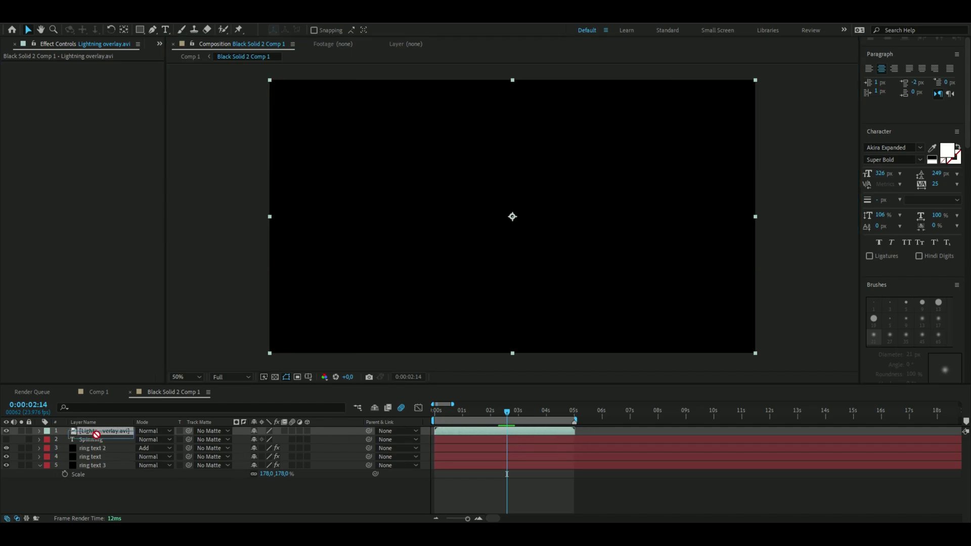
Step: Move the Lightning overlay.avi layer below ring text and set its blend mode to Screen
{"action": "left_click_drag", "start_coordinate": [96, 432], "coordinate": [100, 462]}
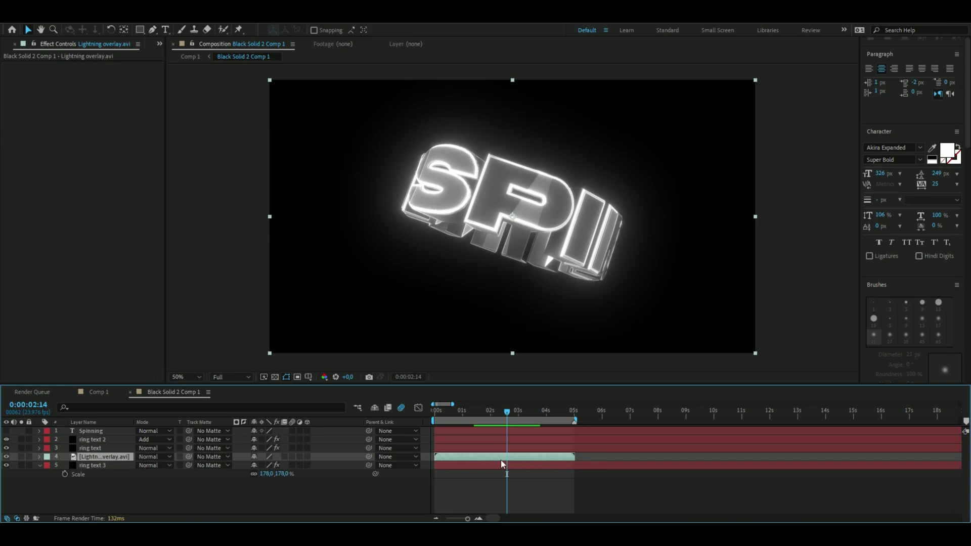
{"action": "left_click", "coordinate": [151, 457]}
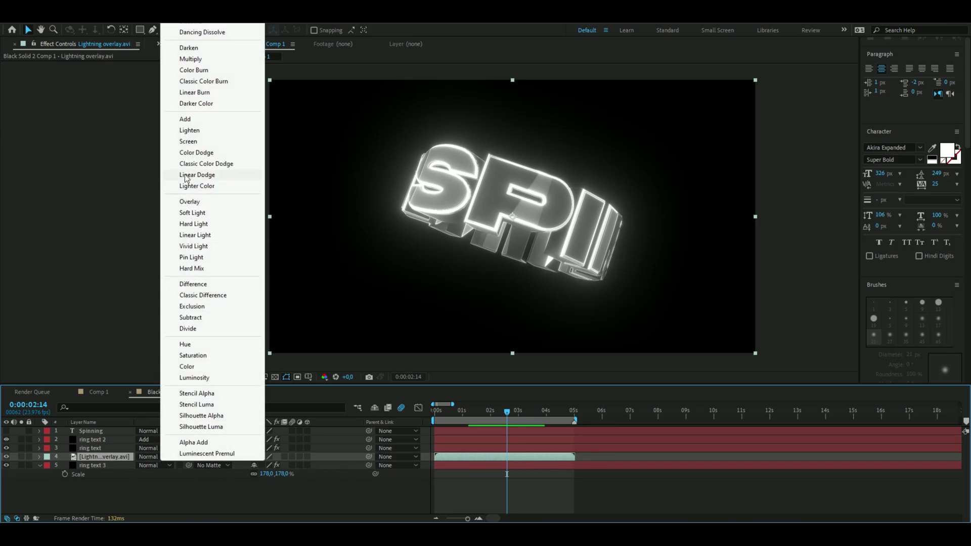
{"action": "left_click", "coordinate": [188, 141]}
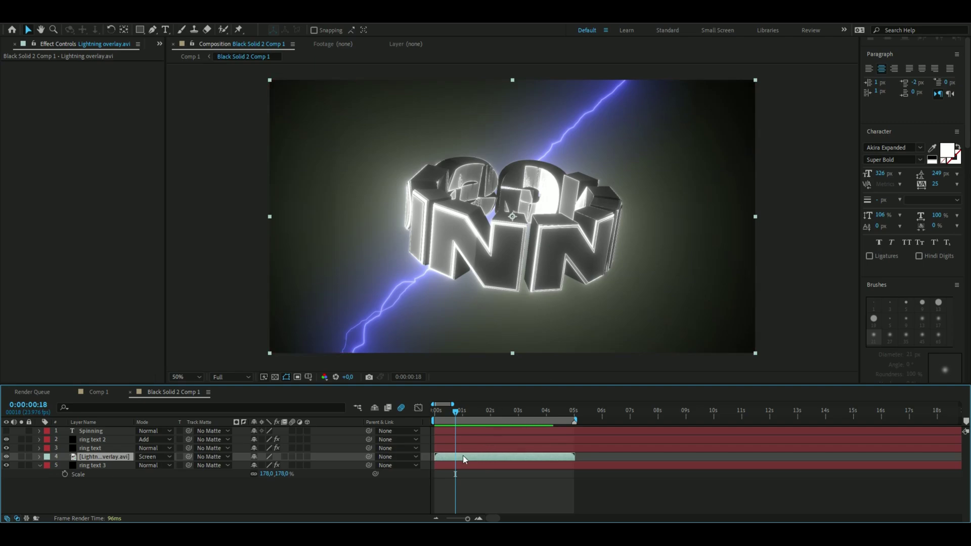
Step: Apply Hue/Saturation to the lightning layer with Master Saturation at -100, turning it white
{"action": "key", "text": "ctrl+space"}
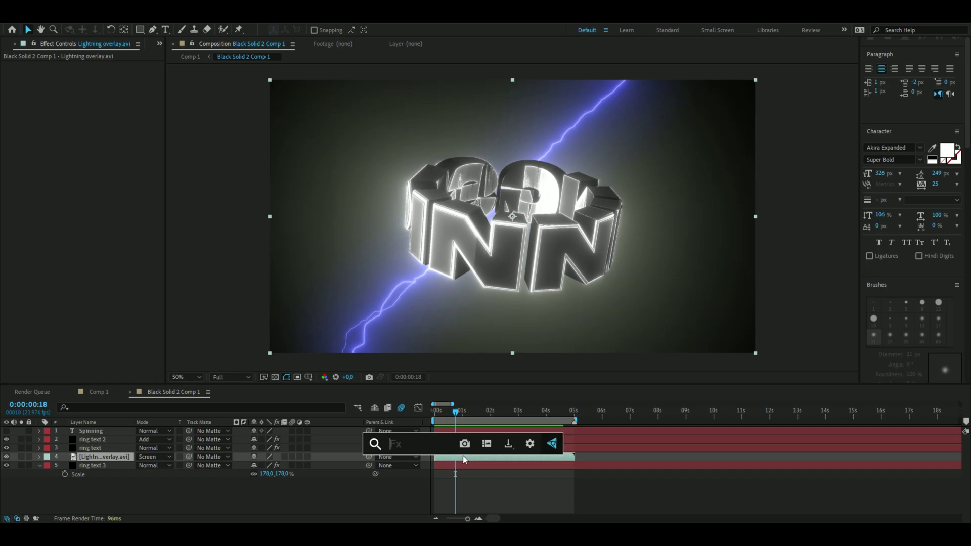
{"action": "type", "text": "hue"}
{"action": "left_click", "coordinate": [452, 424]}
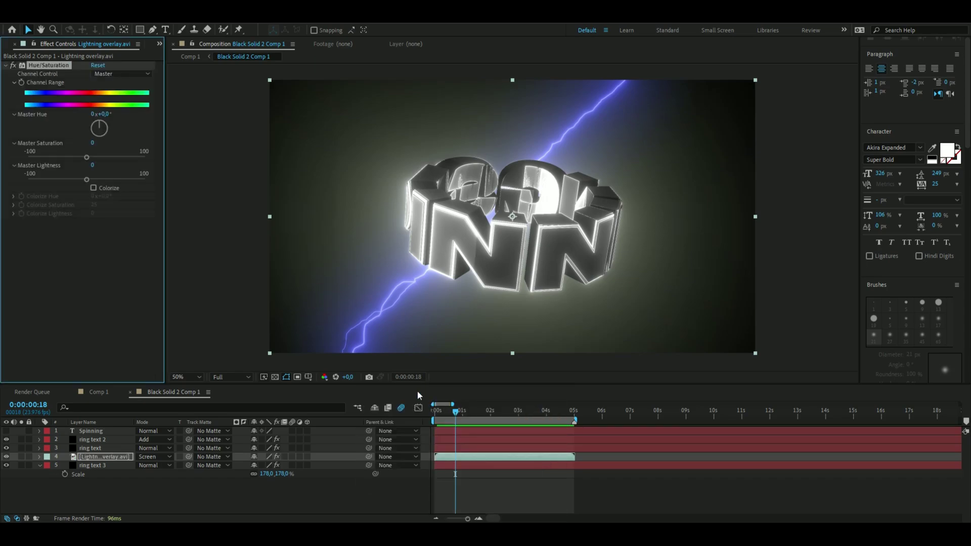
{"action": "left_click_drag", "start_coordinate": [86, 158], "coordinate": [14, 164]}
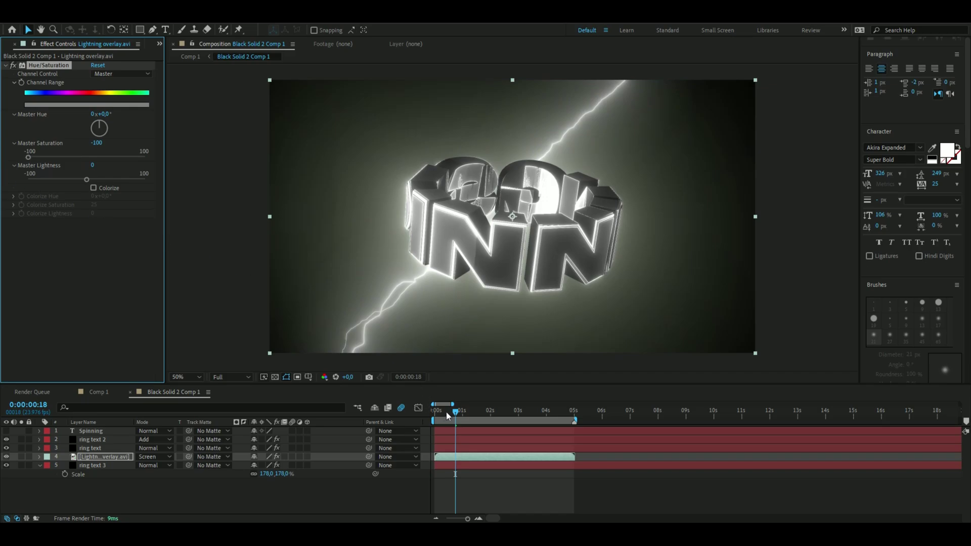
{"action": "mouse_move", "coordinate": [455, 412]}
{"action": "left_mouse_down"}
{"action": "mouse_move", "coordinate": [485, 411]}
{"action": "mouse_move", "coordinate": [461, 411]}
{"action": "left_mouse_up"}
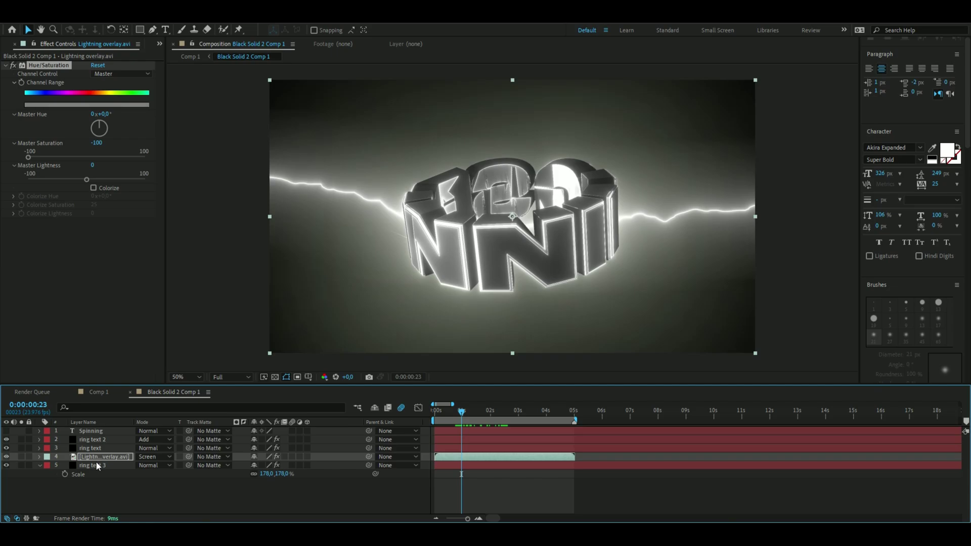
Step: Add the S_Flicker effect to the Lightning overlay.avi layer
{"action": "left_click", "coordinate": [457, 457]}
{"action": "key", "text": "ctrl+space"}
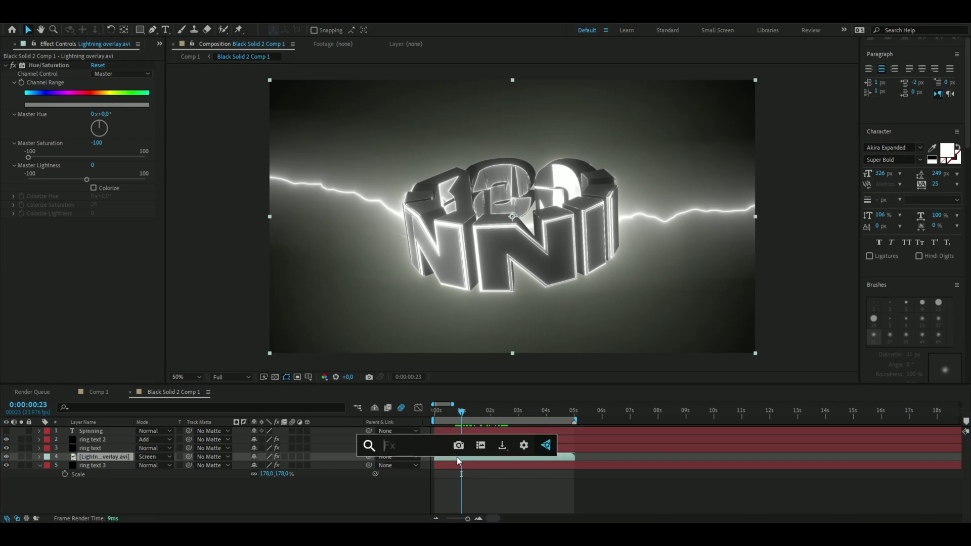
{"action": "type", "text": "flicker"}
{"action": "key", "text": "Return"}
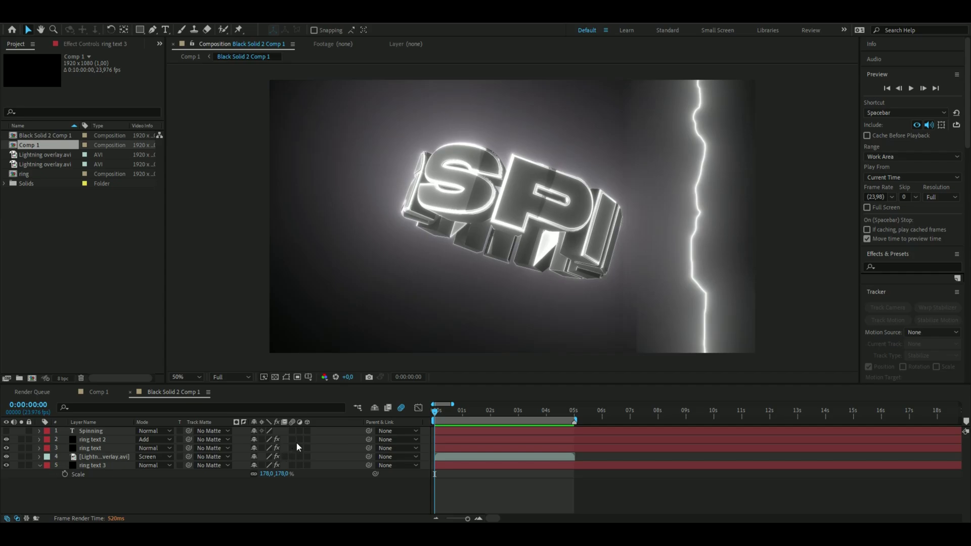
Step: Enable motion blur on ring text 2 and ring text, then check the result at frame 22
{"action": "left_click", "coordinate": [292, 440]}
{"action": "left_click", "coordinate": [292, 448]}
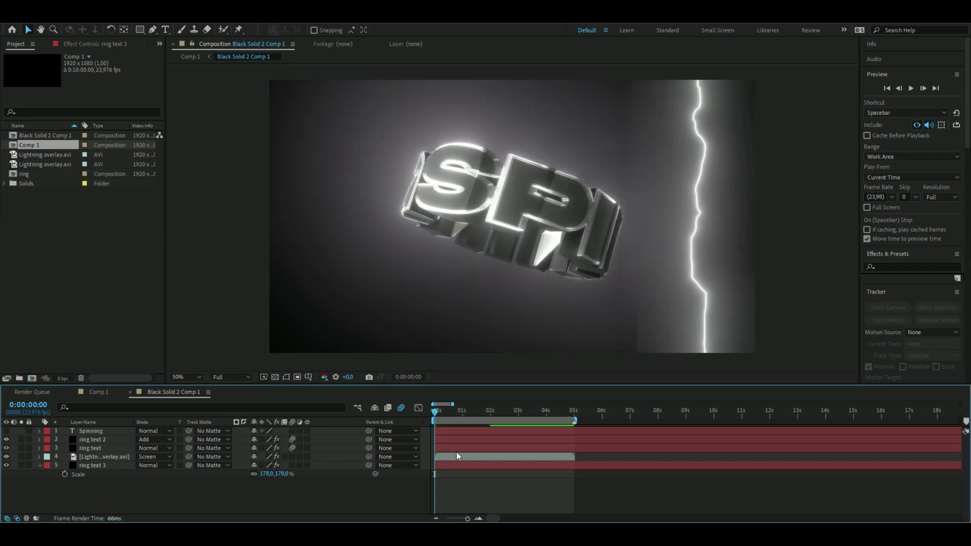
{"action": "left_click_drag", "start_coordinate": [438, 412], "coordinate": [461, 412]}
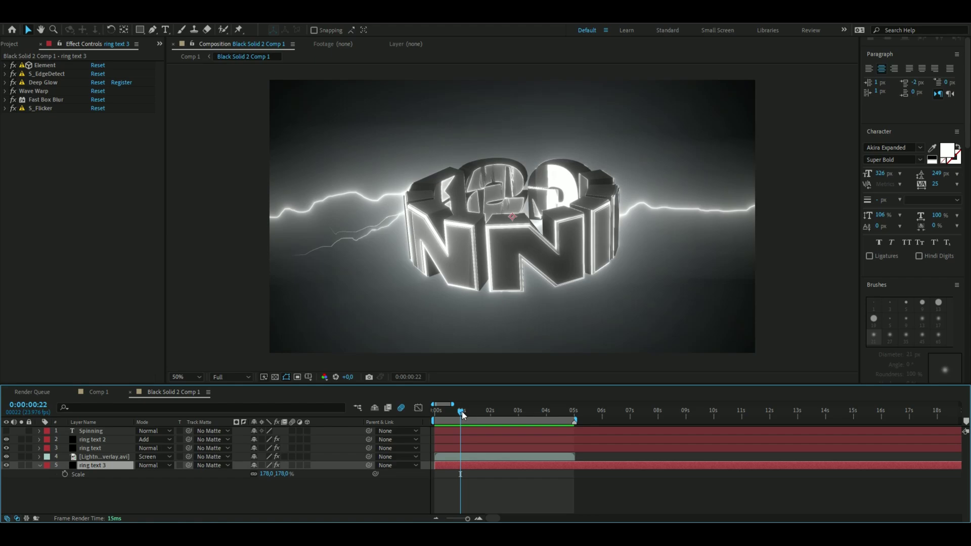